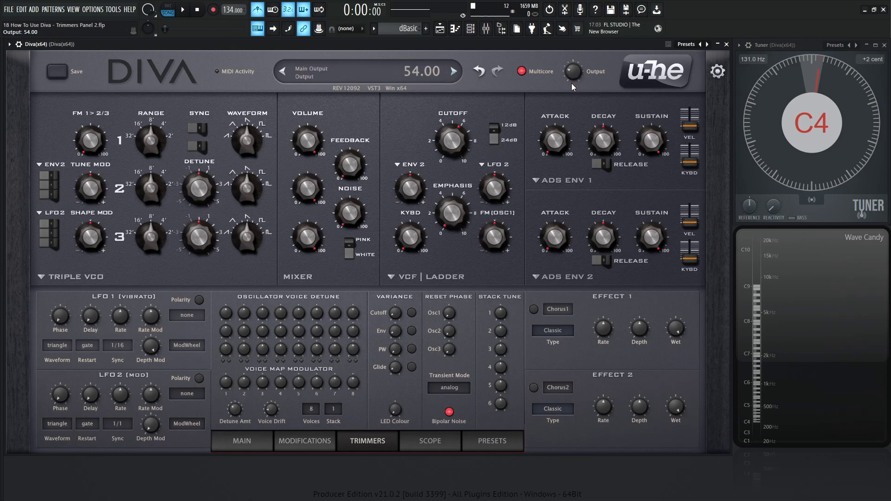
# - Raise the Output knob from 54 to about 74 and open the filter Cutoff to 122
pyautogui.scroll(5, 569, 78)
pyautogui.scroll(3, 454, 129)
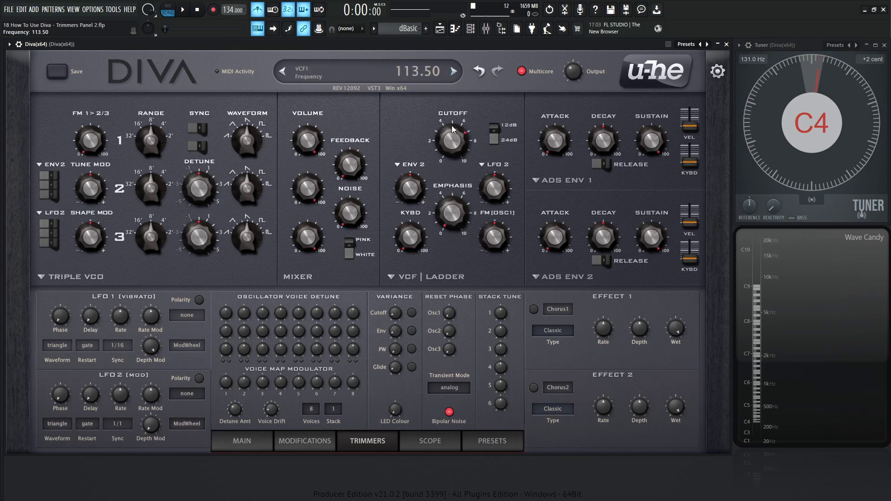
pyautogui.scroll(2, 453, 129)
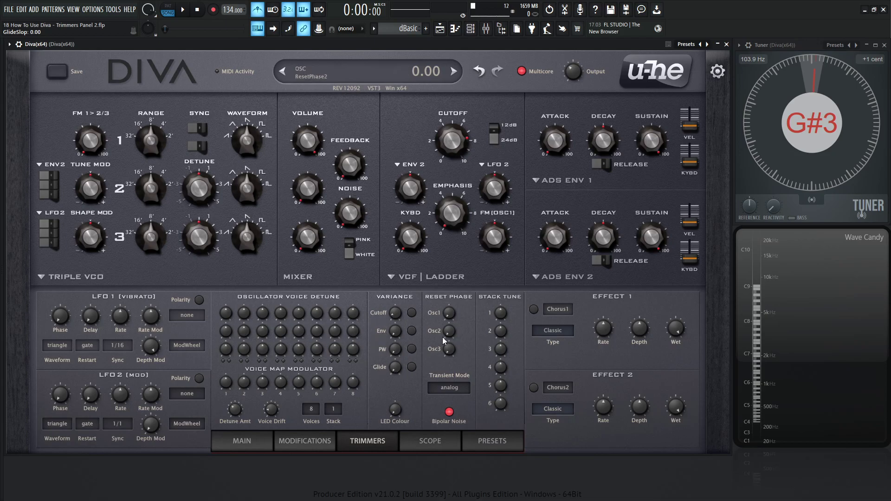
# - Switch envelope 1 to the Analogue model with sustain 0 and decay 35
pyautogui.click(563, 180)
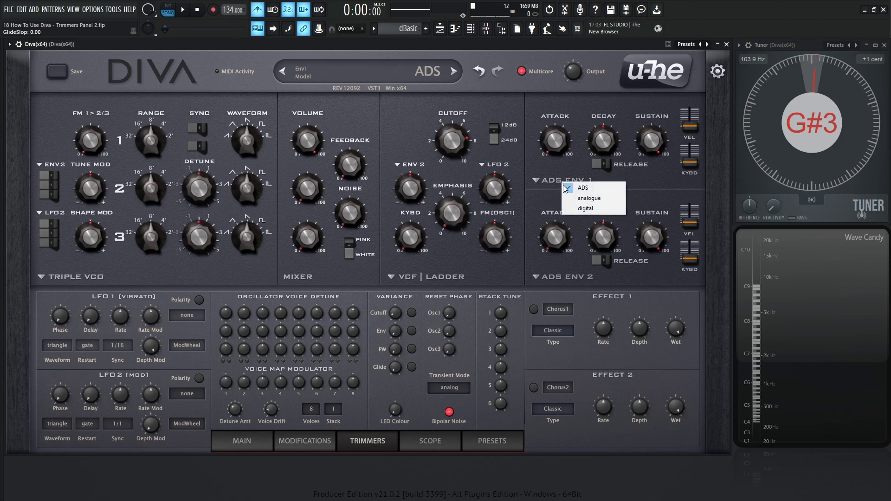
pyautogui.click(607, 198)
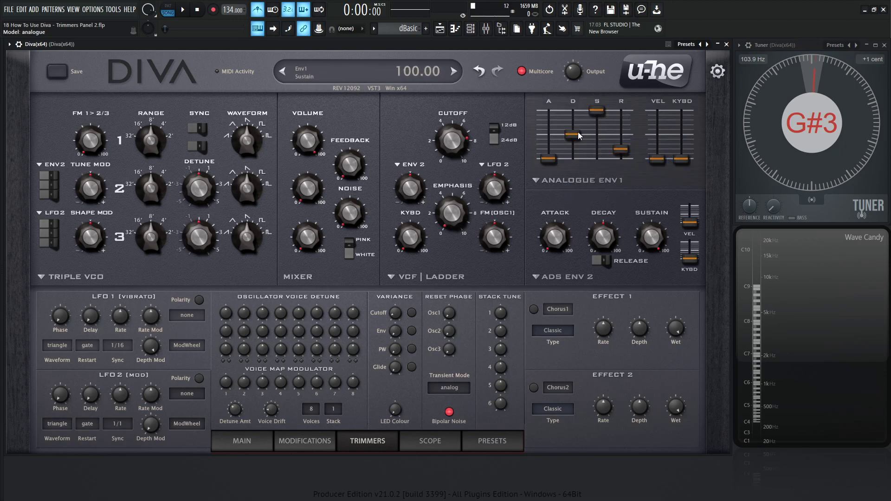
pyautogui.moveTo(598, 112); pyautogui.dragTo(611, 235)
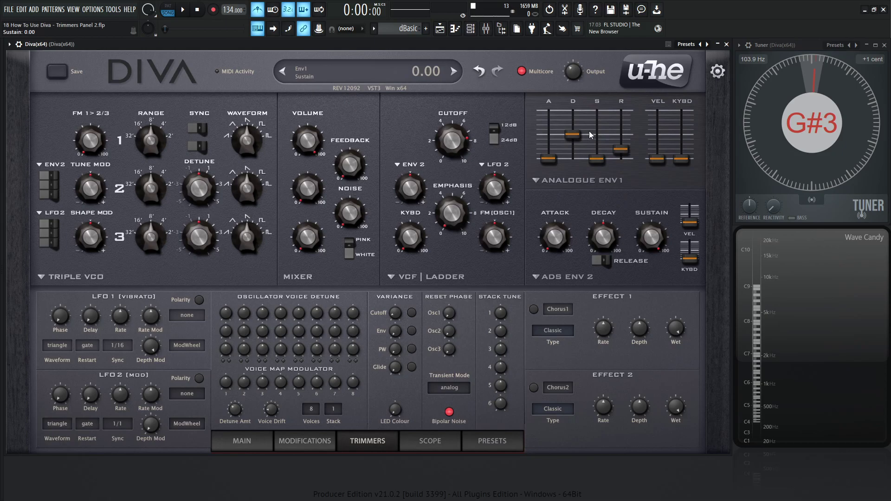
pyautogui.moveTo(577, 135); pyautogui.dragTo(578, 144)
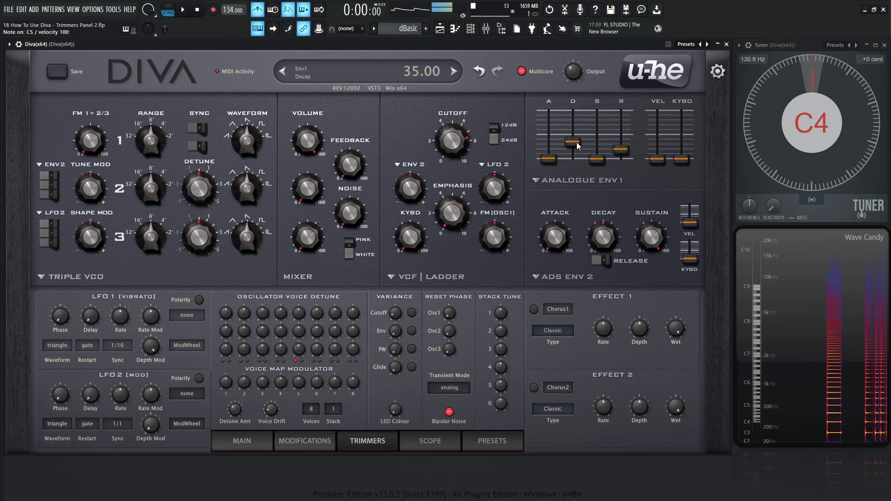
# - Set the arpeggiator clock to 1/4 on the Main page, then return to Trimmers
pyautogui.click(241, 441)
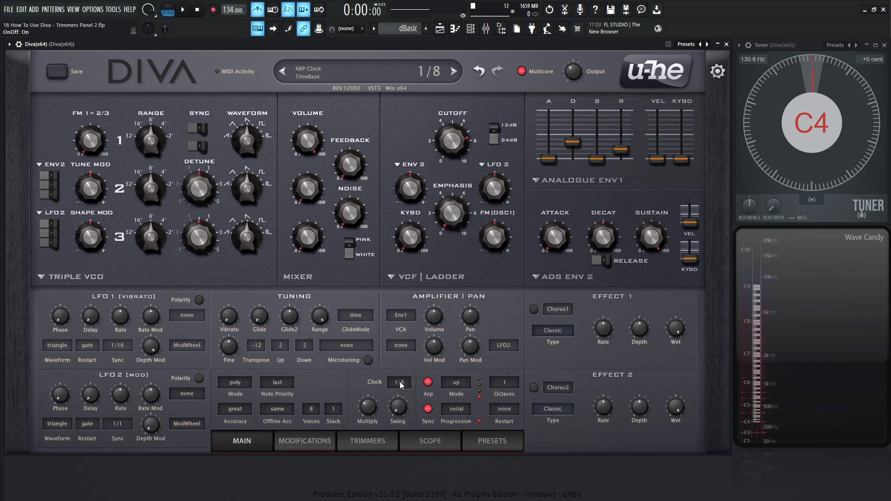
pyautogui.moveTo(402, 385); pyautogui.dragTo(406, 388)
pyautogui.click(369, 441)
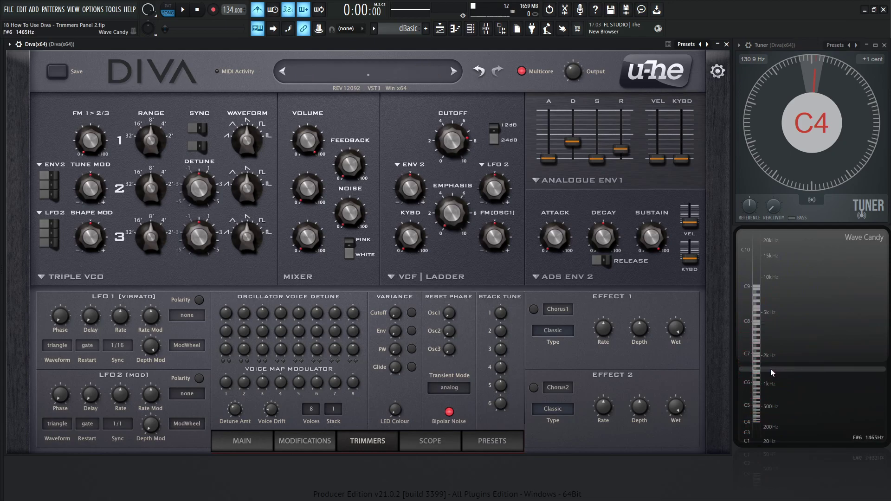
# - Play repeated C5 test notes to hear the patch
pyautogui.press('z')
pyautogui.press('z')
pyautogui.press('z')
pyautogui.press('z')
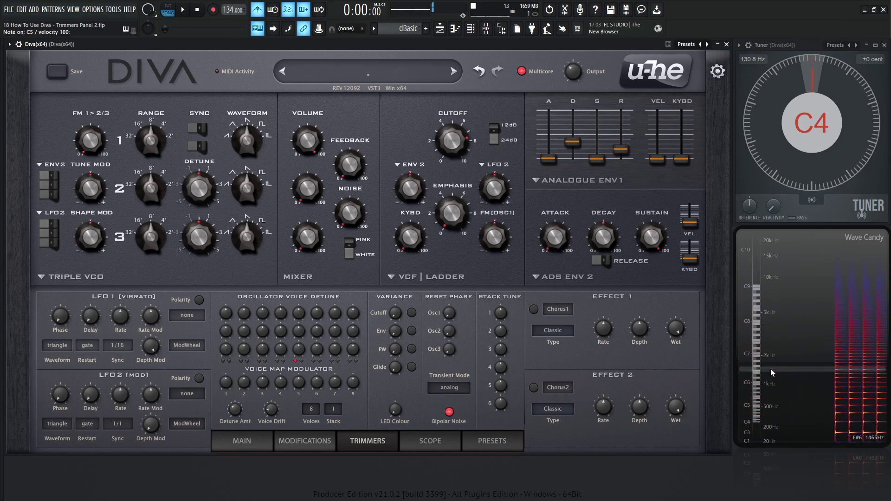
pyautogui.press('z')
pyautogui.press('z')
pyautogui.press('z')
pyautogui.press('z')
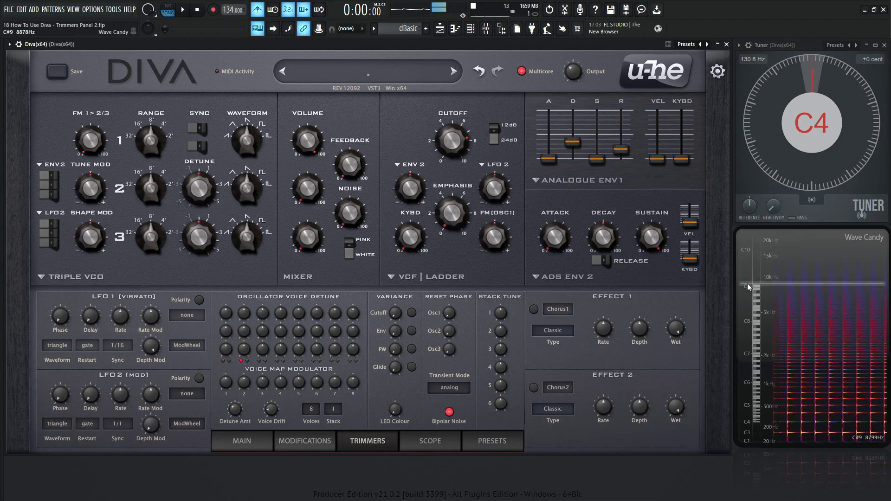
pyautogui.press('z')
pyautogui.press('z')
pyautogui.press('z')
pyautogui.press('z')
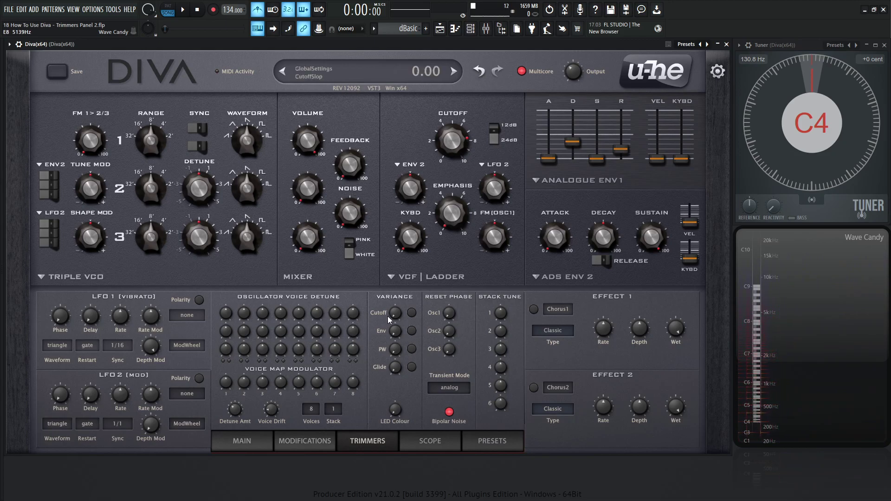
pyautogui.press('z')
pyautogui.press('z')
pyautogui.press('z')
pyautogui.press('z')
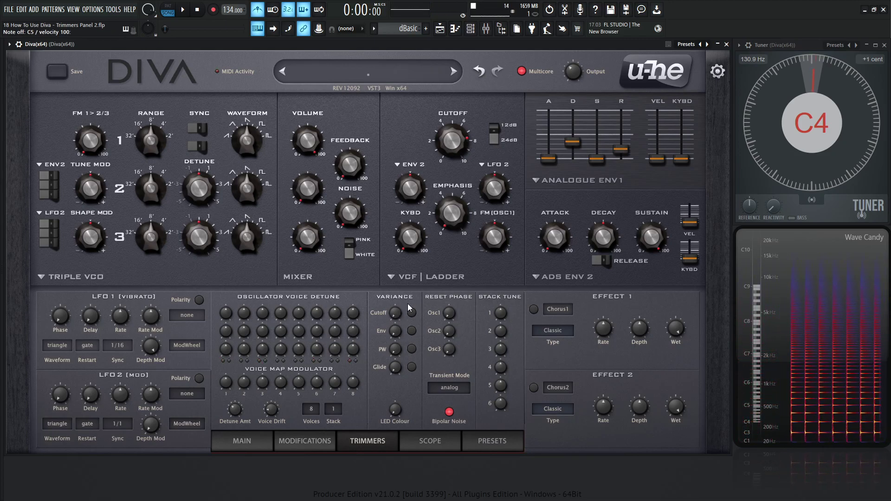
# - Raise the Cutoff variance to 100 and play notes across the voices
pyautogui.moveTo(397, 315); pyautogui.dragTo(404, 96)
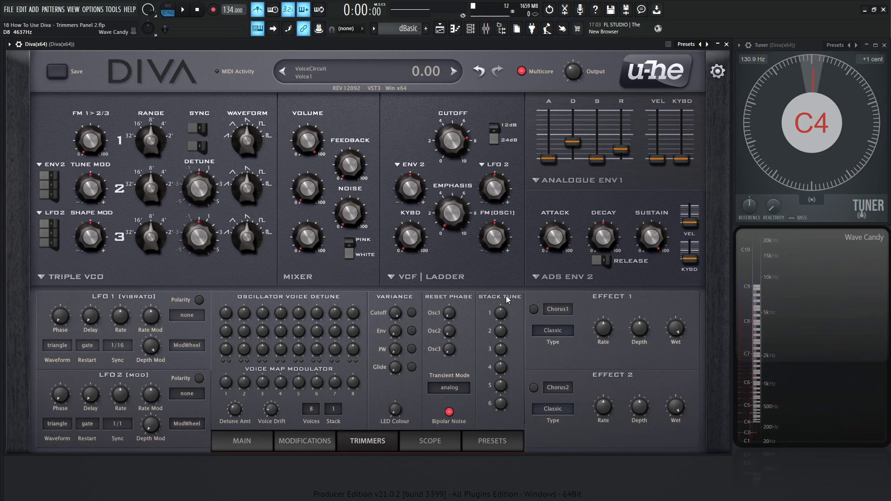
pyautogui.press('z')
pyautogui.press('z')
pyautogui.press('z')
pyautogui.press('z')
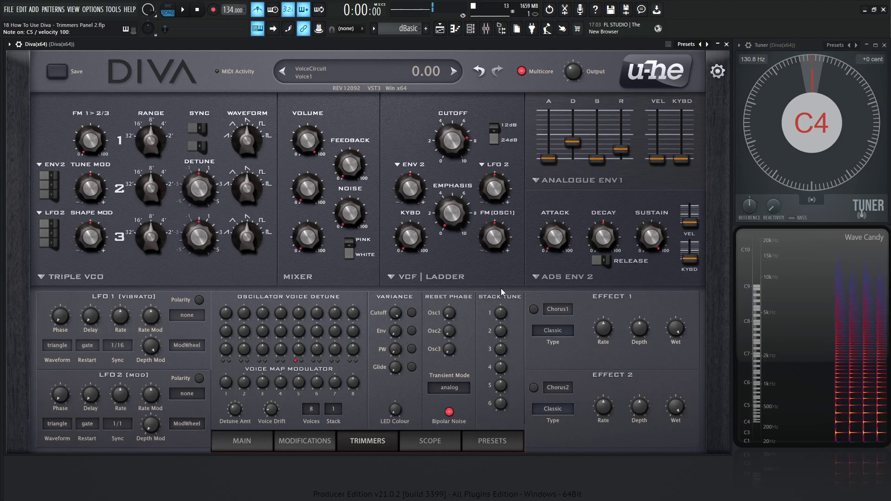
pyautogui.press('z')
pyautogui.press('z')
pyautogui.press('z')
pyautogui.press('z')
pyautogui.press('z')
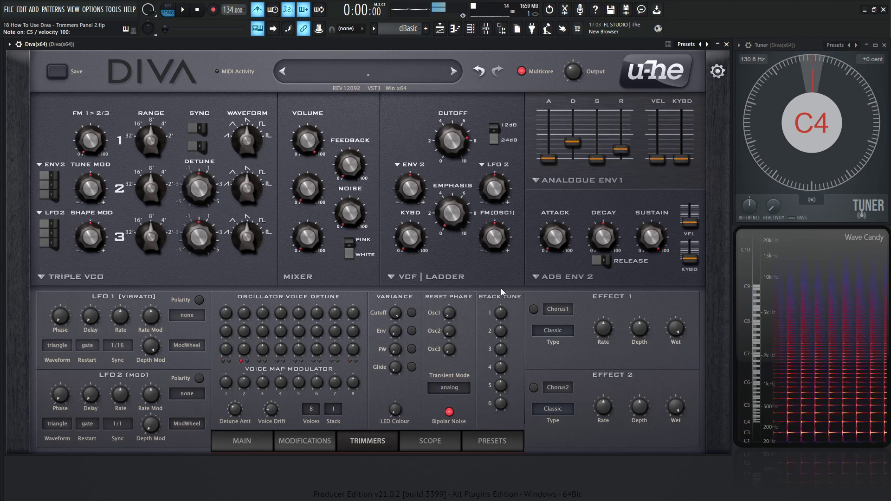
pyautogui.press('z')
pyautogui.press('z')
pyautogui.press('z')
pyautogui.press('z')
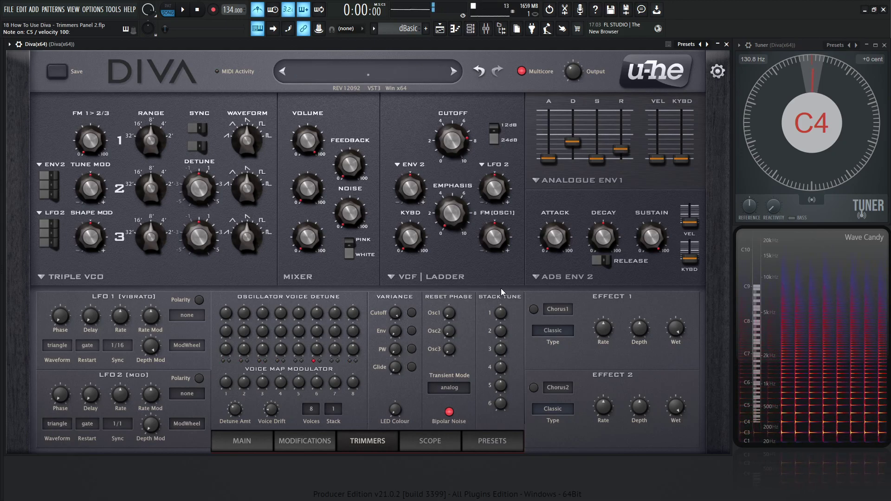
pyautogui.press('z')
pyautogui.press('z')
pyautogui.press('z')
pyautogui.press('z')
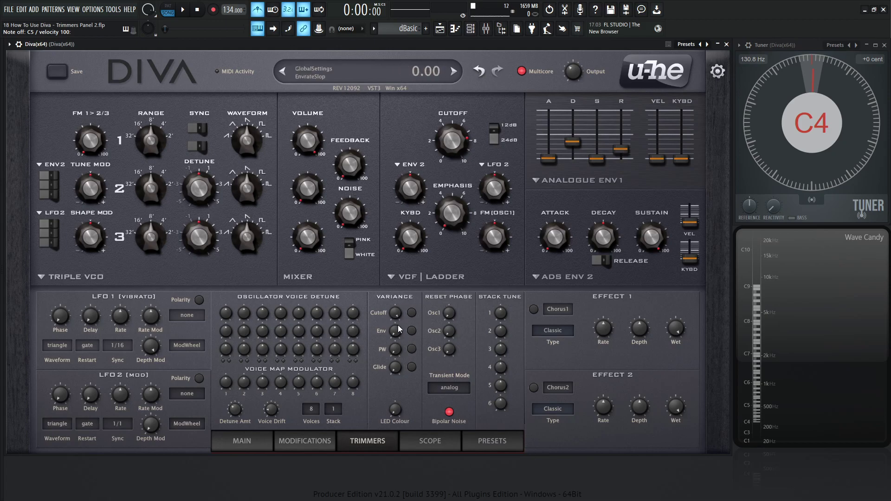
# - Turn on random cutoff variation and play notes to hear it
pyautogui.moveTo(401, 325)
pyautogui.click(411, 313)
pyautogui.press('z')
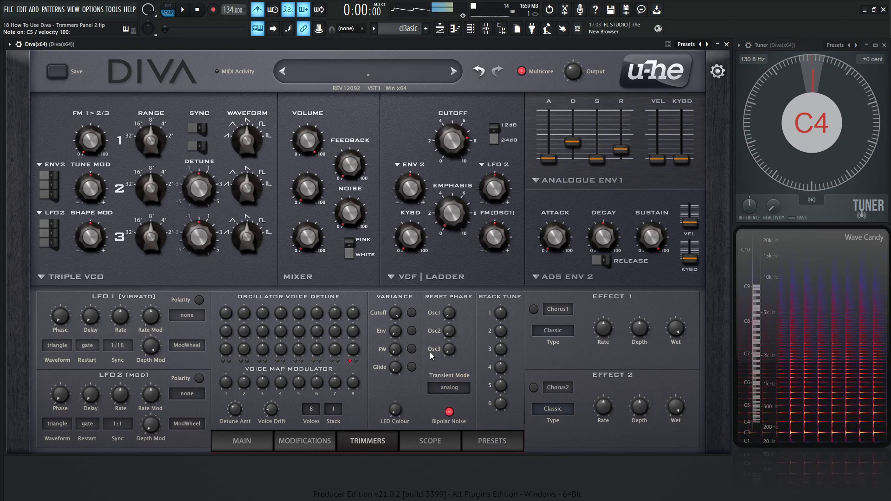
# - Bring the Cutoff variance back down to 0.00
pyautogui.moveTo(378, 319)
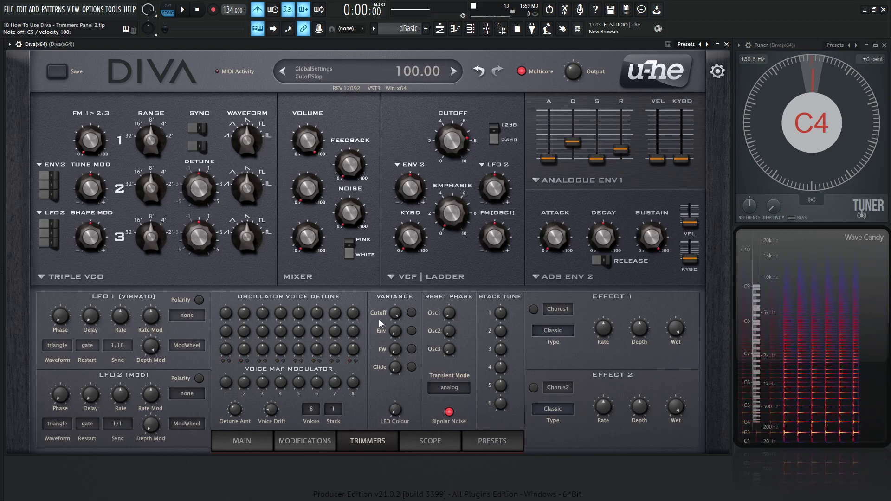
pyautogui.moveTo(392, 369)
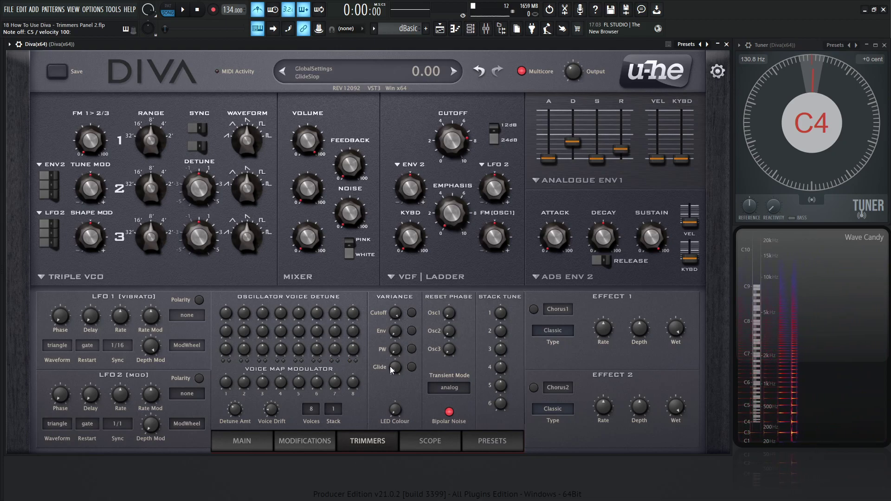
pyautogui.moveTo(395, 312); pyautogui.dragTo(394, 471)
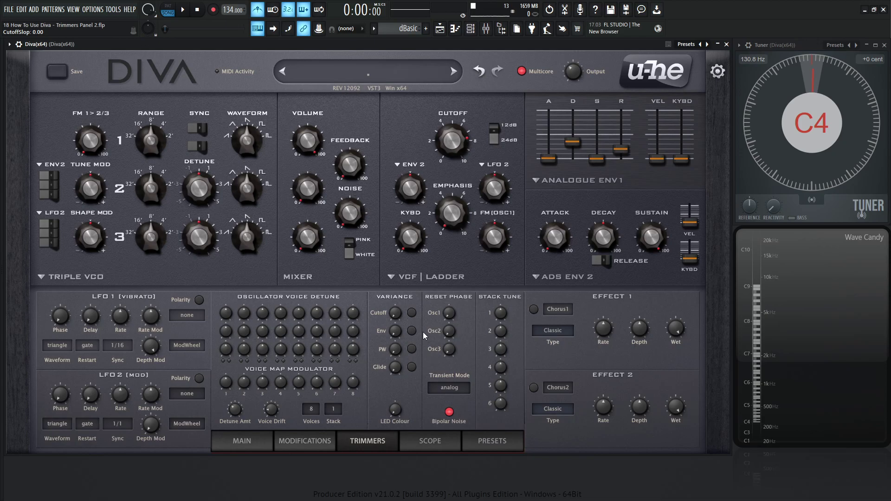
pyautogui.moveTo(390, 332)
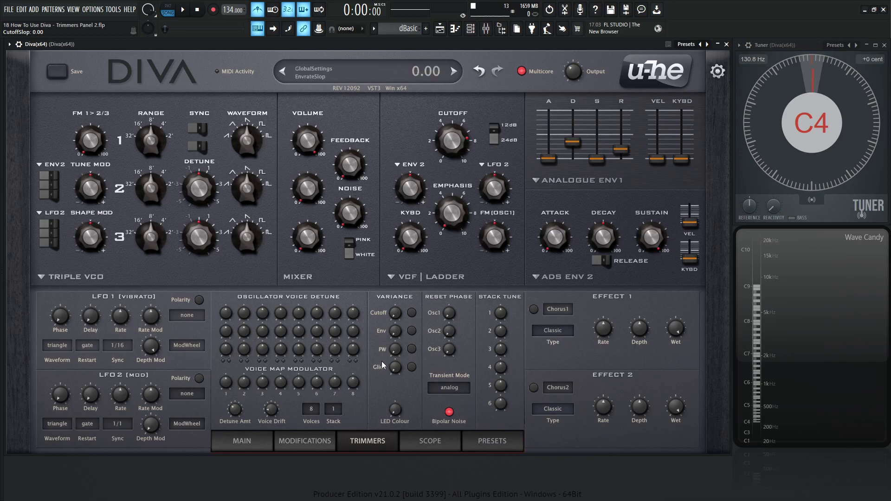
pyautogui.moveTo(453, 344)
pyautogui.moveTo(408, 406); pyautogui.dragTo(397, 372)
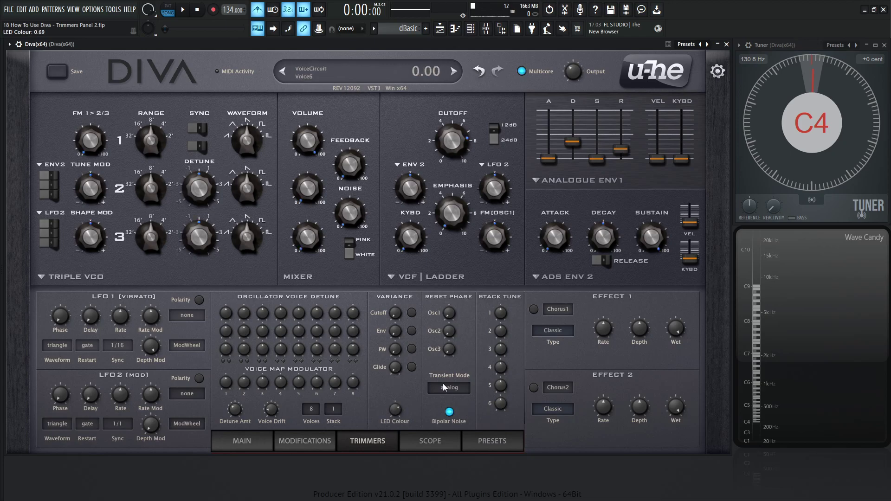
pyautogui.moveTo(395, 409); pyautogui.dragTo(390, 461)
pyautogui.moveTo(388, 422); pyautogui.dragTo(477, 449)
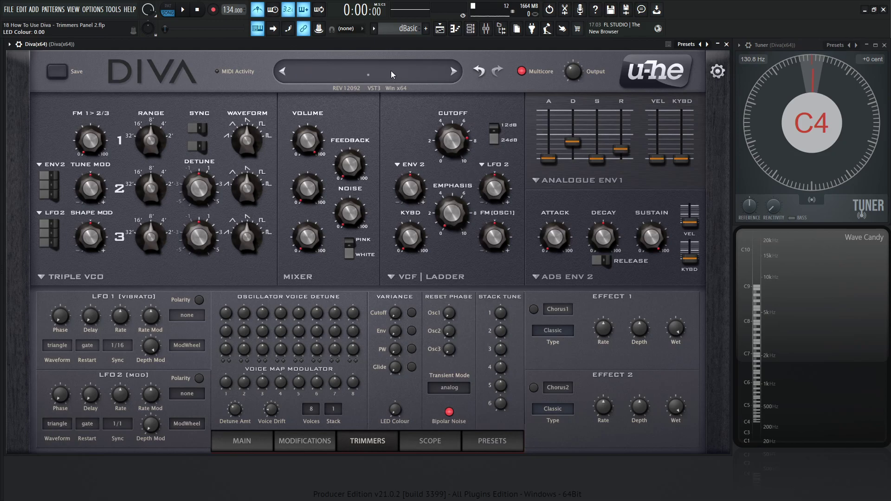
pyautogui.click(404, 79)
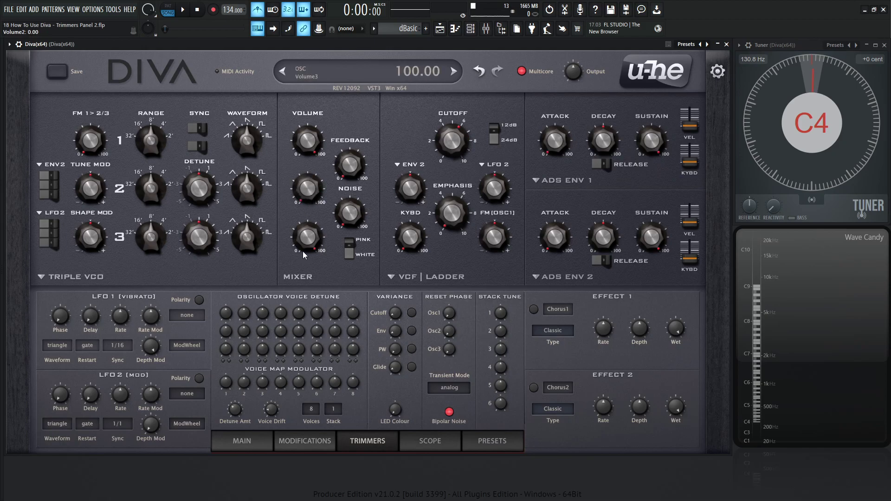
pyautogui.moveTo(303, 251); pyautogui.dragTo(306, 469)
pyautogui.moveTo(451, 144)
pyautogui.mouseDown()
pyautogui.moveTo(449, 134)
pyautogui.moveTo(458, 138)
pyautogui.mouseUp()
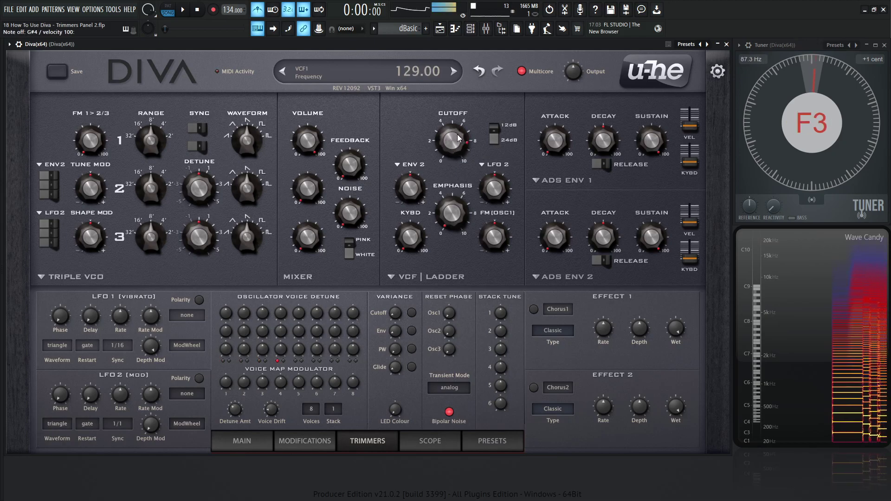
pyautogui.scroll(3, 459, 139)
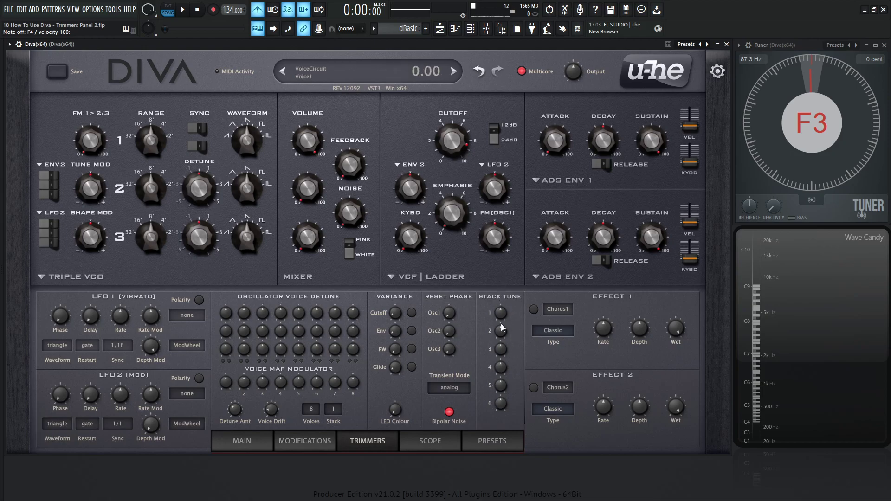
pyautogui.click(335, 414)
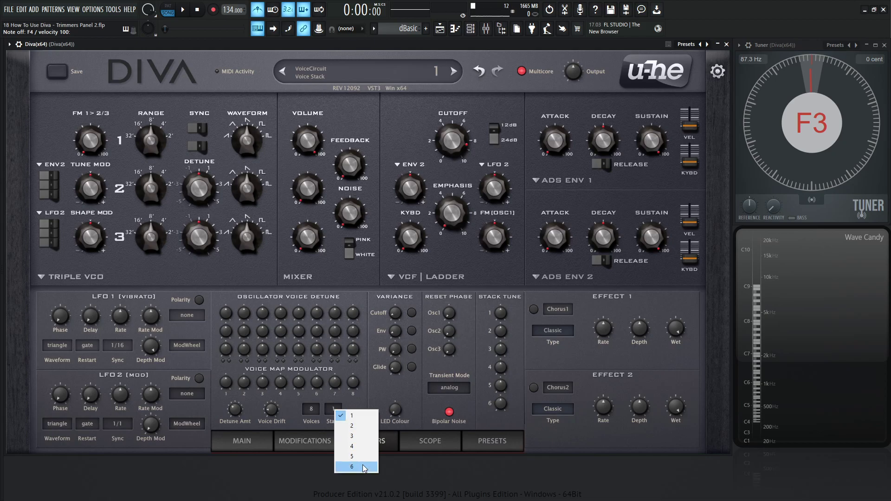
pyautogui.click(374, 391)
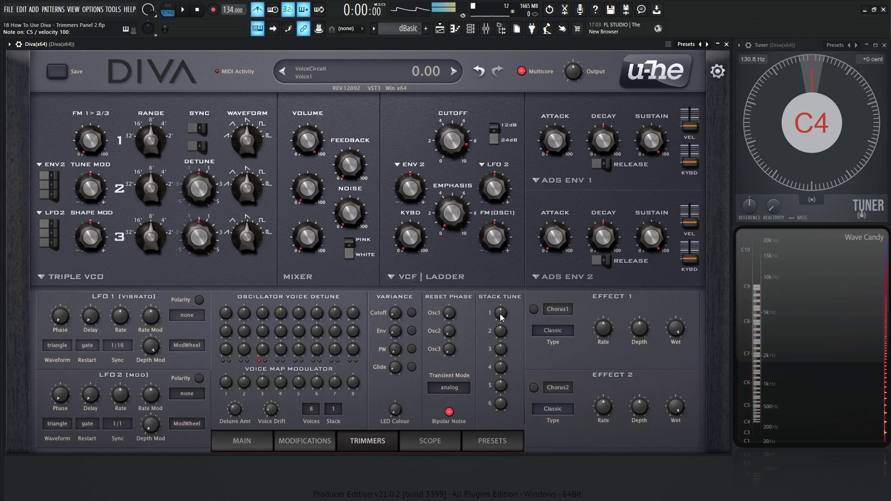
# - Tune the first stacked voice upward, audition it, and set the stack to 2 voices
pyautogui.moveTo(499, 316); pyautogui.dragTo(482, 445)
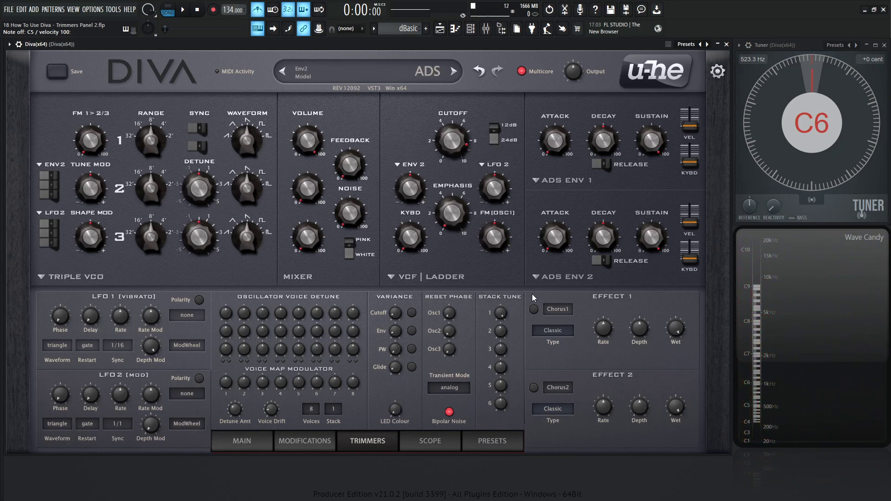
pyautogui.press('z')
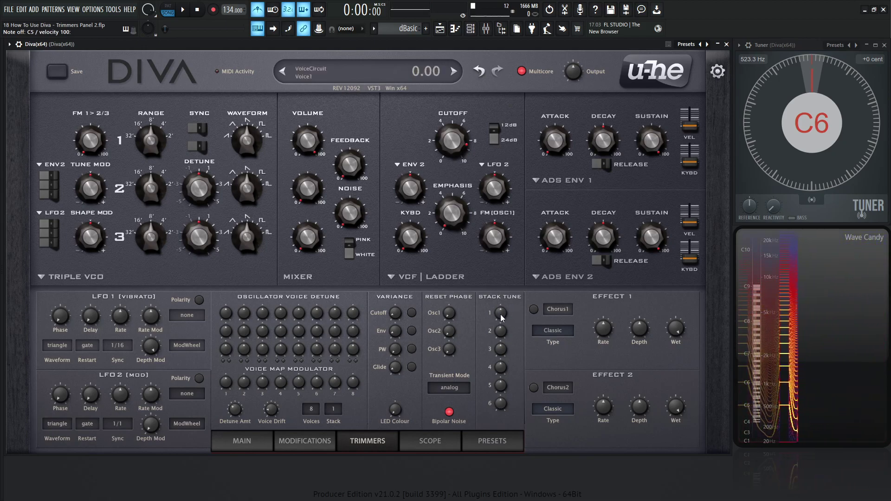
pyautogui.click(335, 411)
pyautogui.click(351, 428)
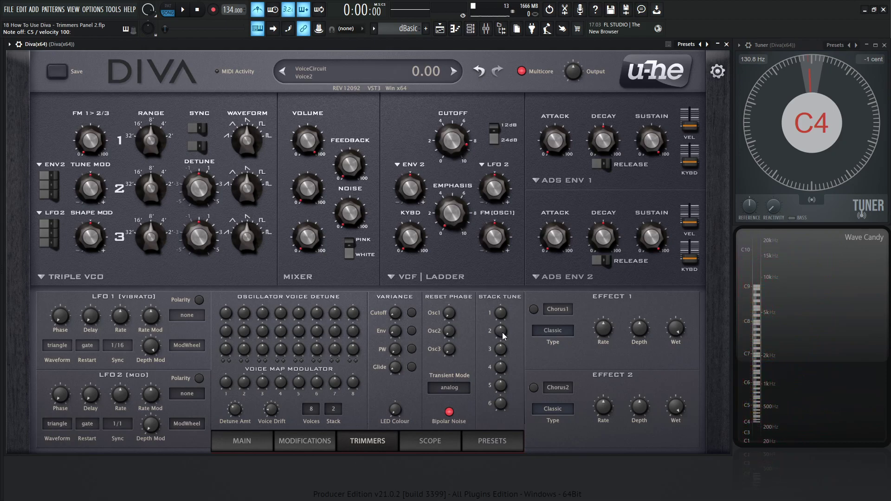
# - Raise the stack to 3 voices and detune the third voice slightly down
pyautogui.scroll(2, 501, 332)
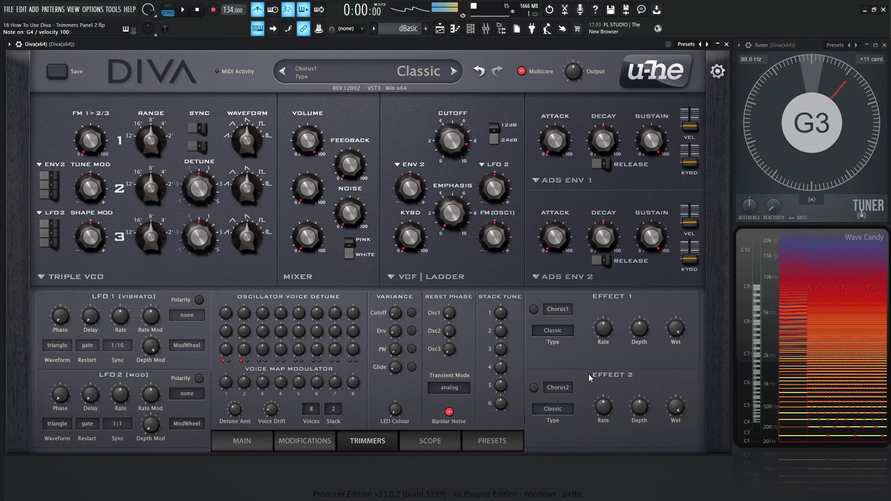
pyautogui.click(338, 414)
pyautogui.click(353, 437)
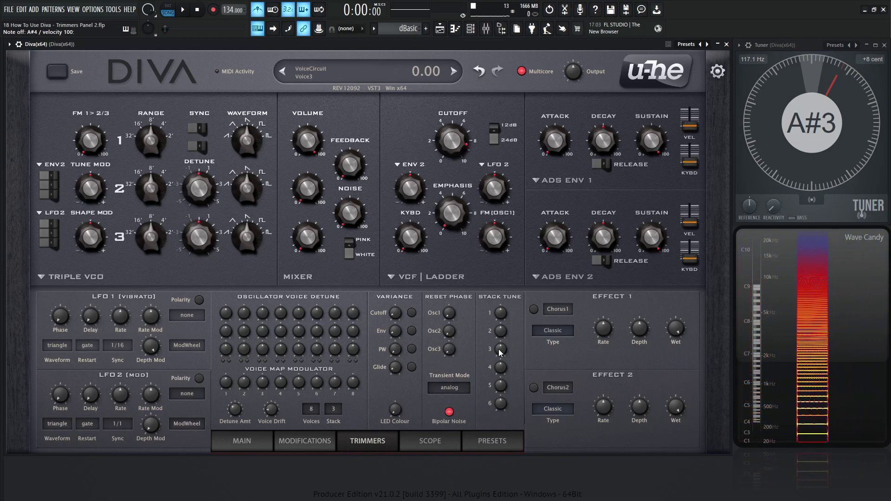
pyautogui.moveTo(500, 352); pyautogui.dragTo(501, 351)
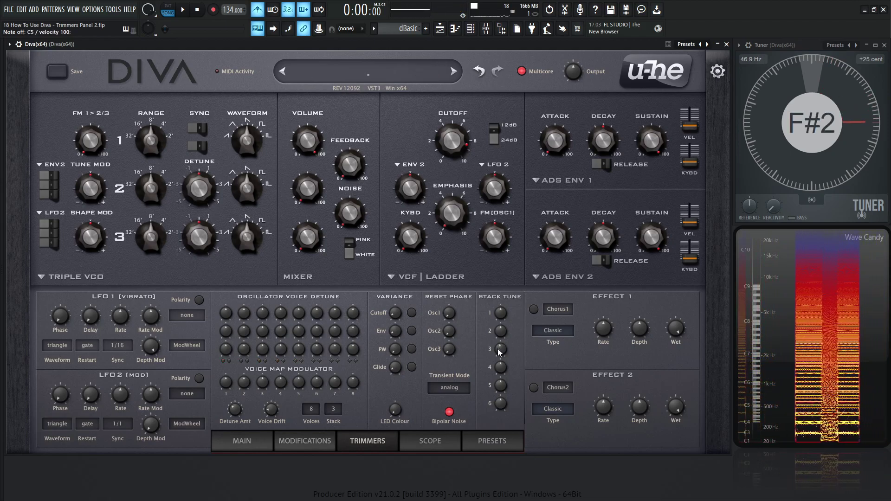
# - Grow the stack to 5, detuning voice 4 up to 1.00 and voice 5 slightly down
pyautogui.moveTo(497, 352)
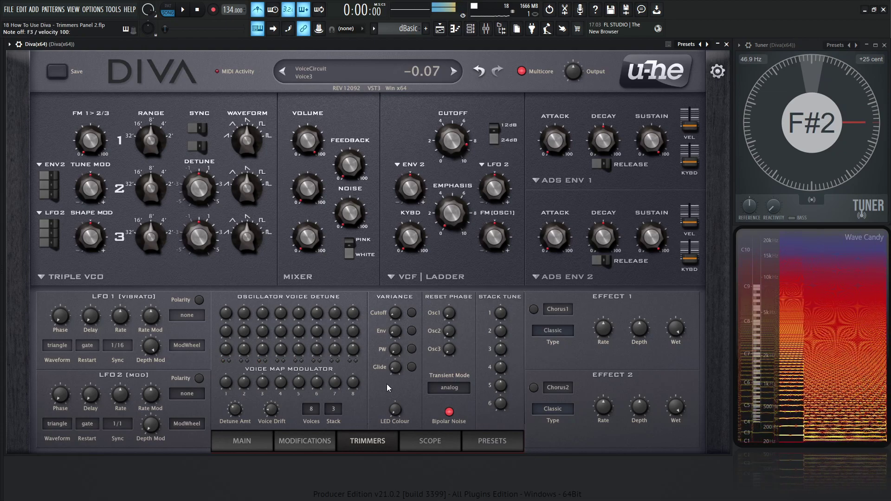
pyautogui.scroll(1, 332, 410)
pyautogui.moveTo(502, 367)
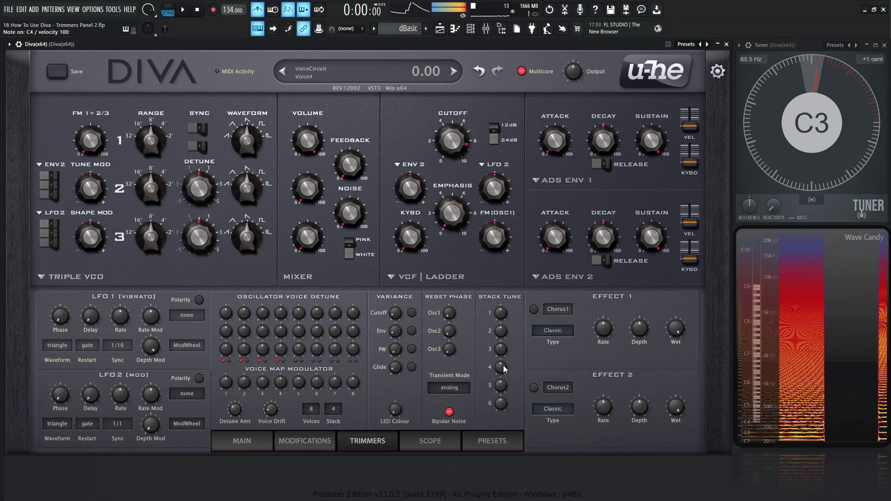
pyautogui.moveTo(505, 368); pyautogui.dragTo(505, 366)
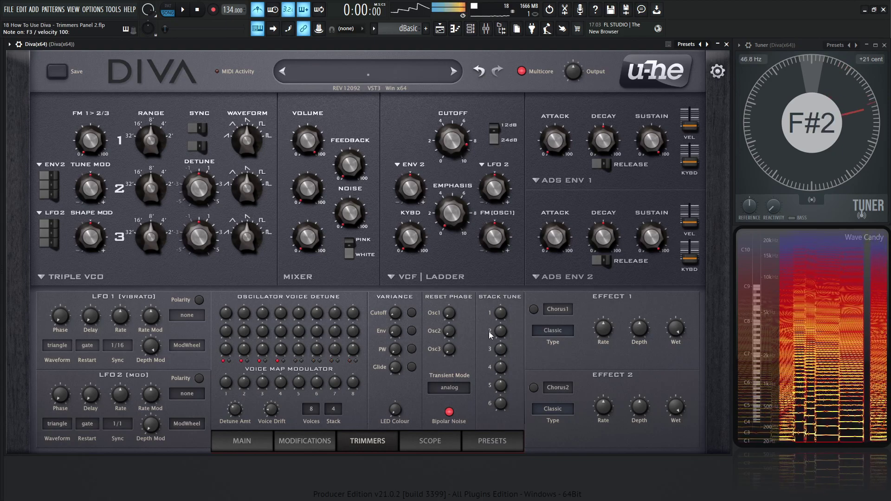
pyautogui.moveTo(495, 363)
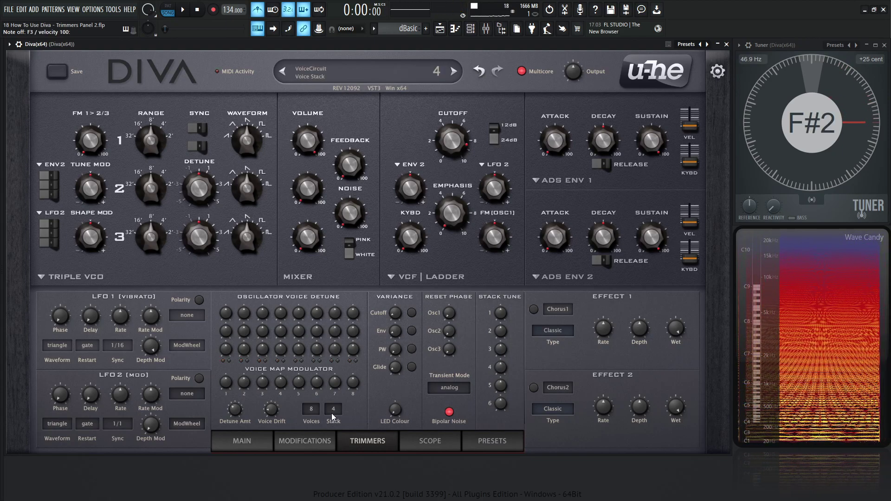
pyautogui.scroll(1, 333, 417)
pyautogui.moveTo(501, 390)
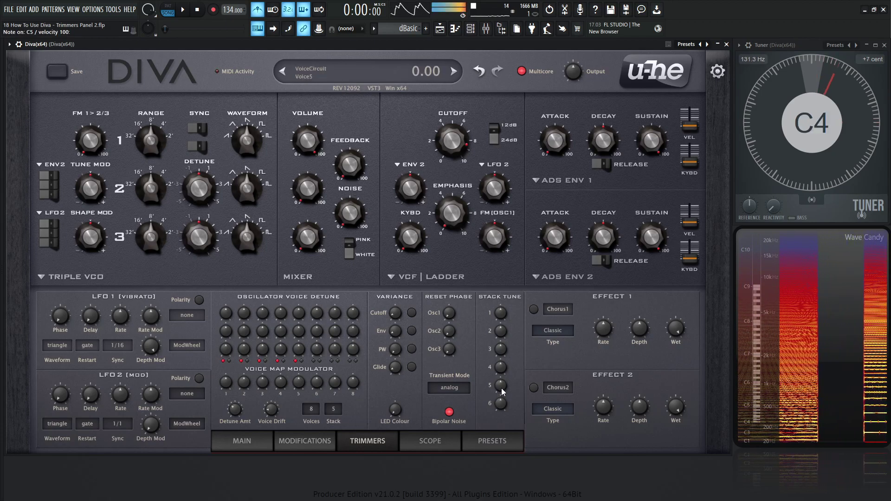
pyautogui.moveTo(501, 391); pyautogui.dragTo(501, 393)
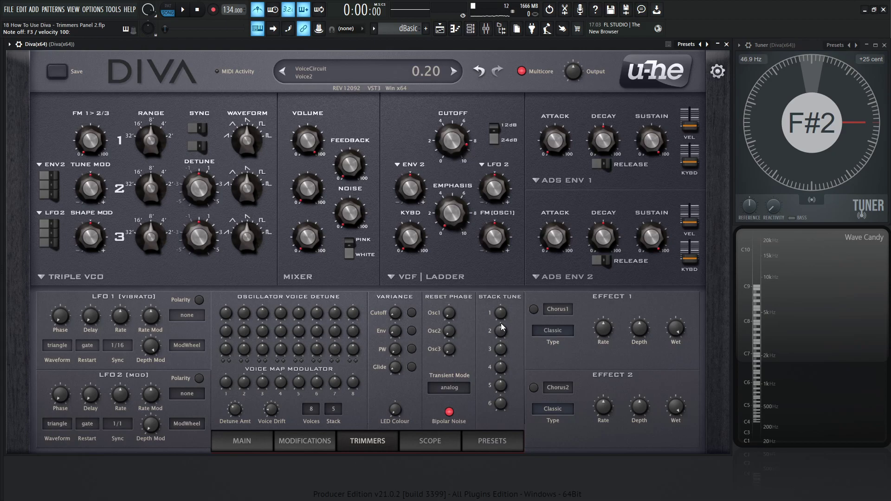
# - On the Main panel, set the Pan Mod source to StackIndex with depth about 84
pyautogui.click(234, 444)
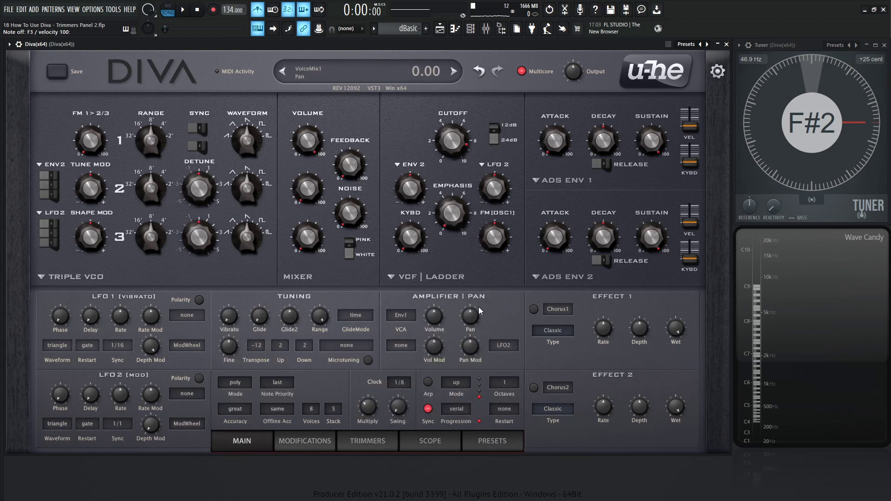
pyautogui.click(504, 345)
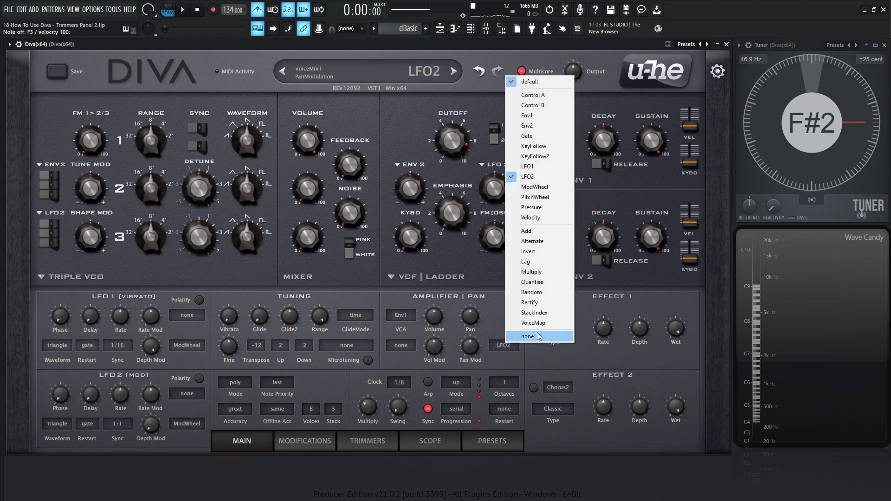
pyautogui.click(538, 313)
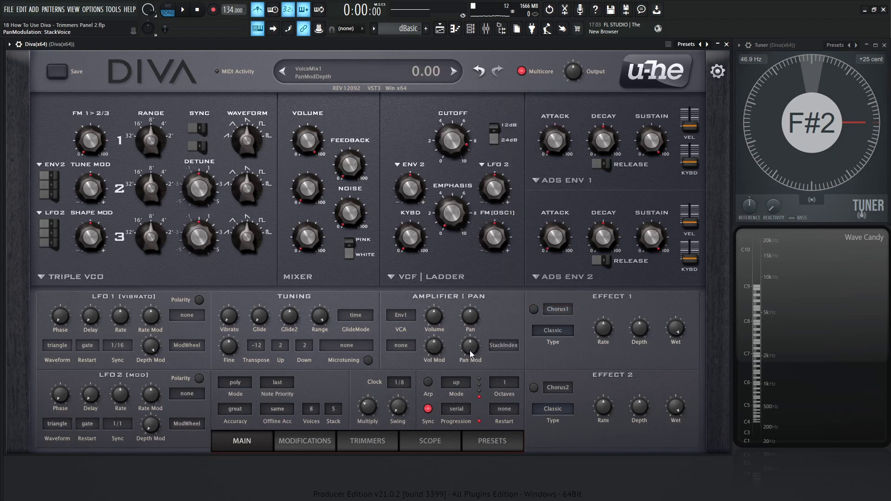
pyautogui.moveTo(470, 349); pyautogui.dragTo(482, 322)
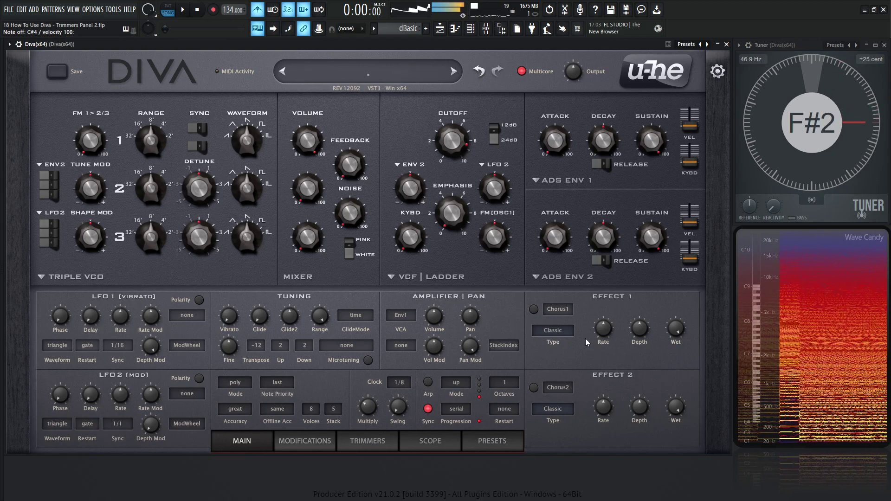
# - Set Effect 1 to an Ensemble chorus, enable it, and lower Output to 74
pyautogui.click(558, 331)
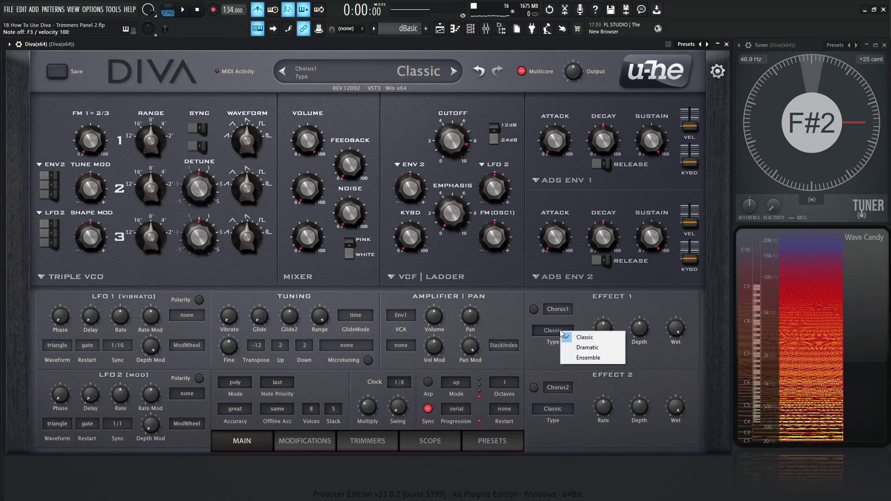
pyautogui.click(588, 358)
pyautogui.click(534, 310)
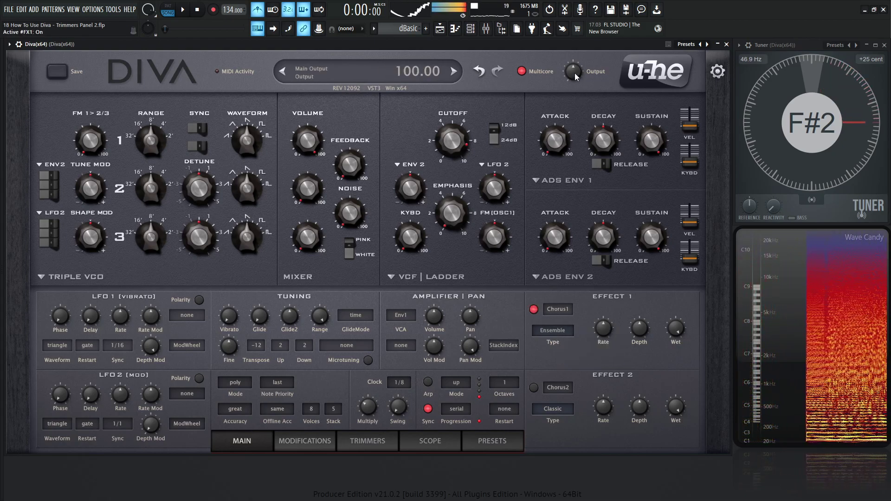
pyautogui.moveTo(573, 72); pyautogui.dragTo(574, 83)
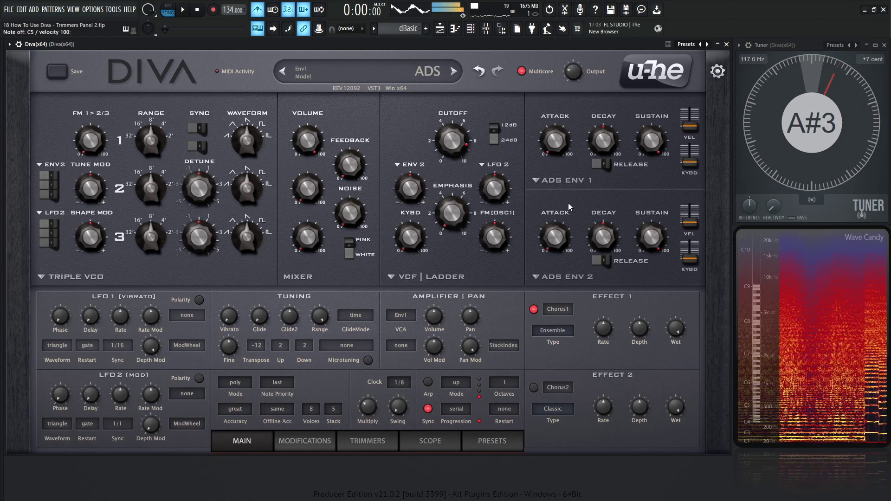
# - Switch Effect 2 to the Plate2 reverb, enable it, and open the cutoff to 139
pyautogui.click(559, 389)
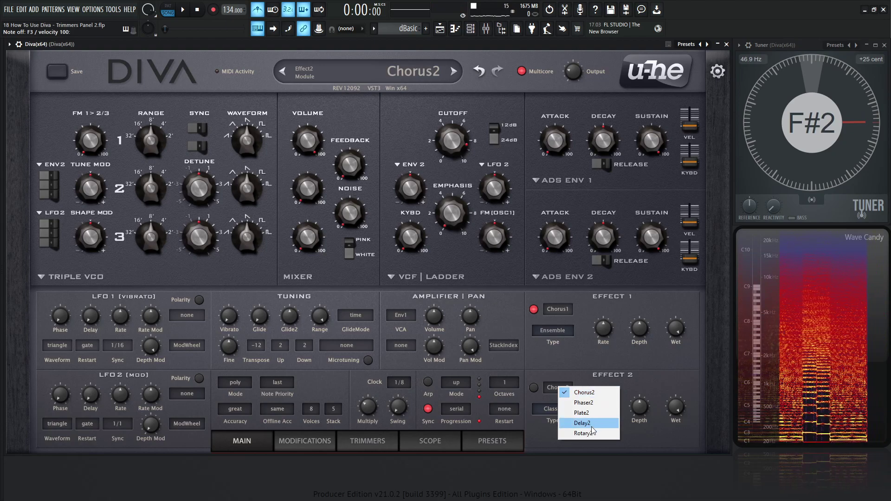
pyautogui.click(584, 436)
pyautogui.click(533, 387)
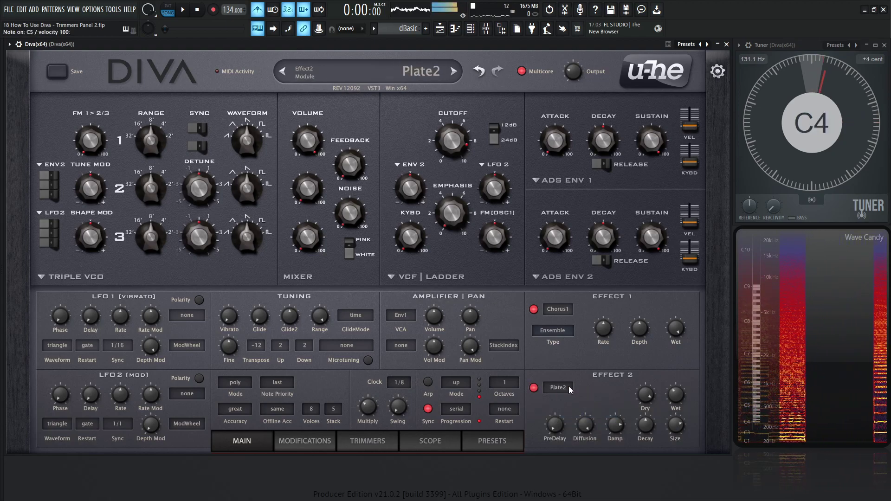
pyautogui.moveTo(457, 150); pyautogui.dragTo(460, 133)
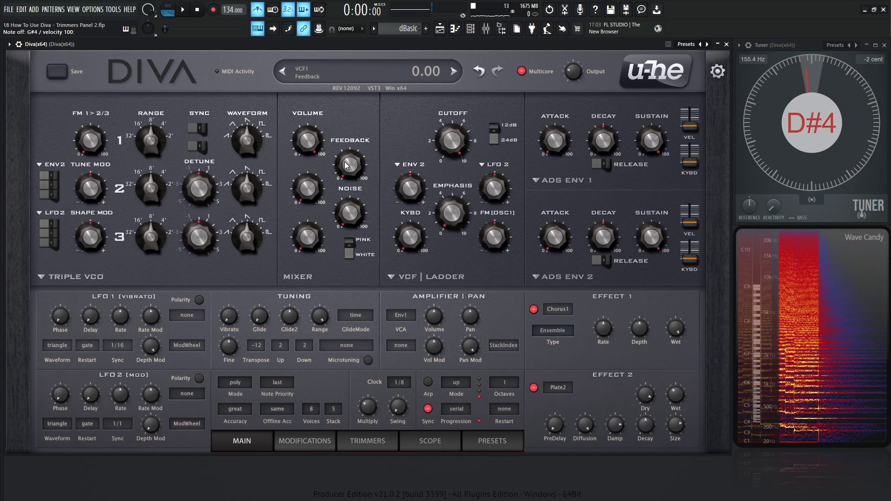
# - Set envelope 1 to the Analogue model with release lengthened to 43
pyautogui.click(559, 180)
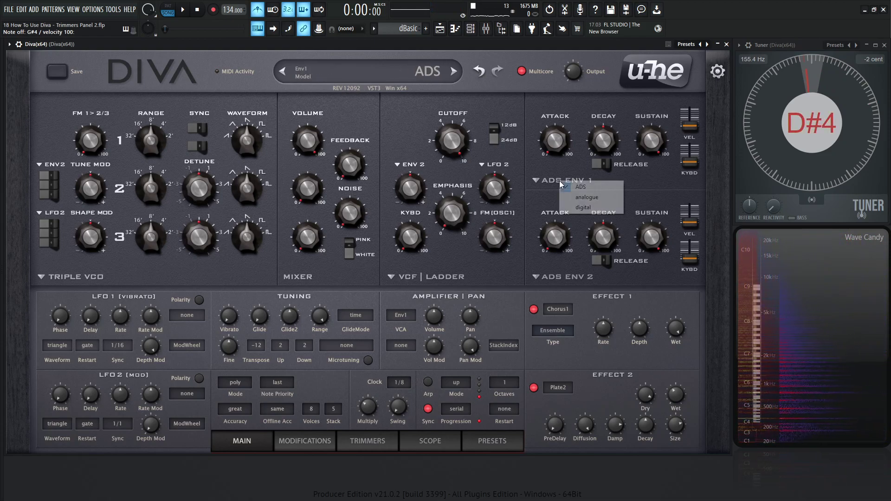
pyautogui.click(597, 196)
pyautogui.moveTo(621, 150)
pyautogui.mouseDown()
pyautogui.moveTo(622, 139)
pyautogui.moveTo(622, 148)
pyautogui.mouseUp()
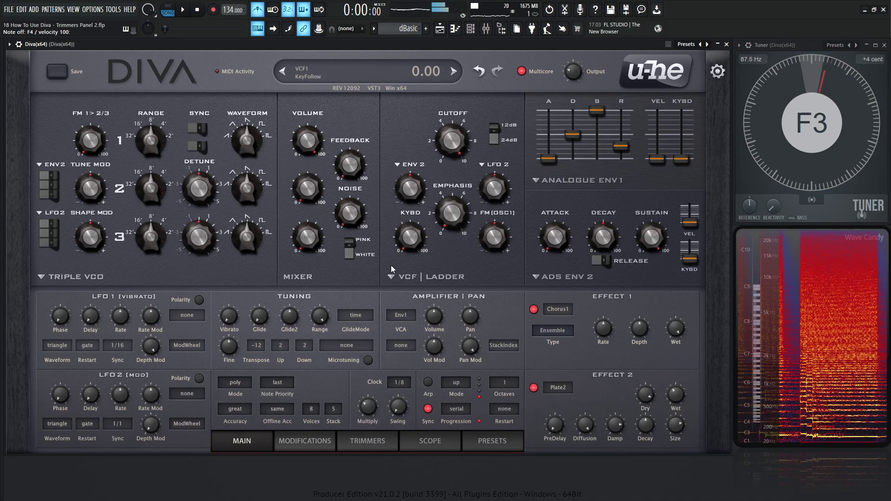
# - Switch the arpeggiator on, lower the cutoff to about 104, and show the Trimmers page
pyautogui.click(428, 381)
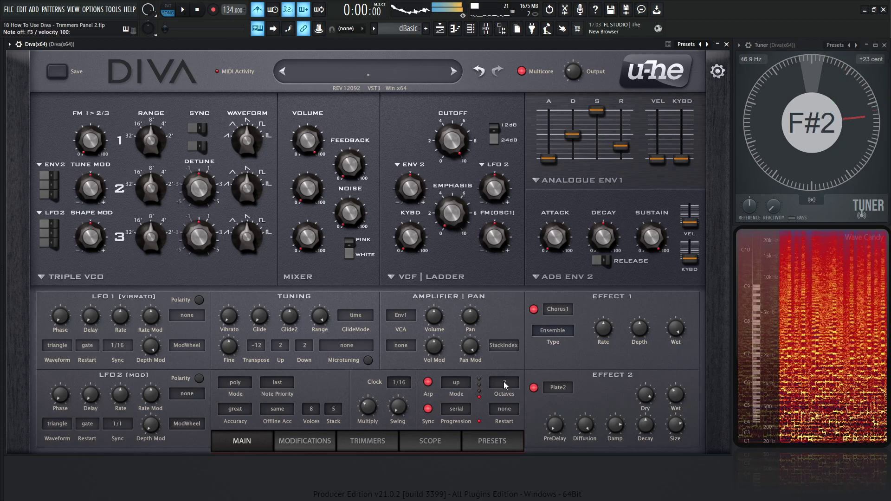
pyautogui.moveTo(452, 140); pyautogui.dragTo(457, 158)
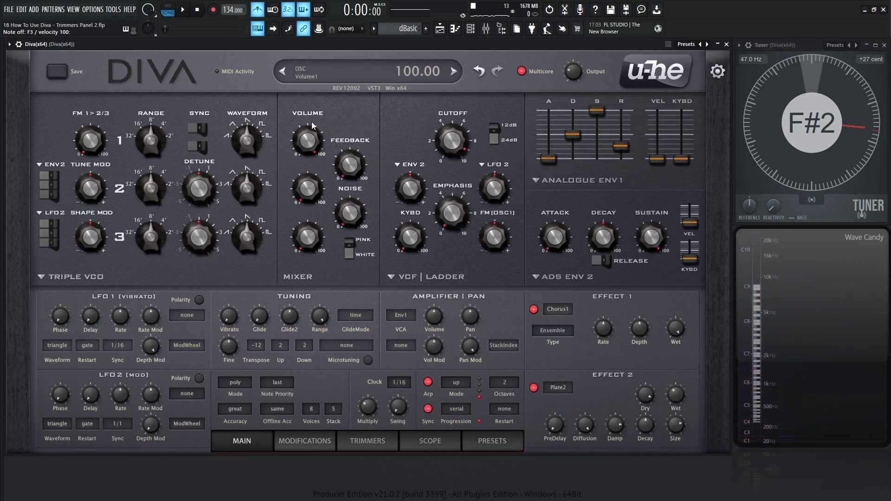
pyautogui.click(367, 440)
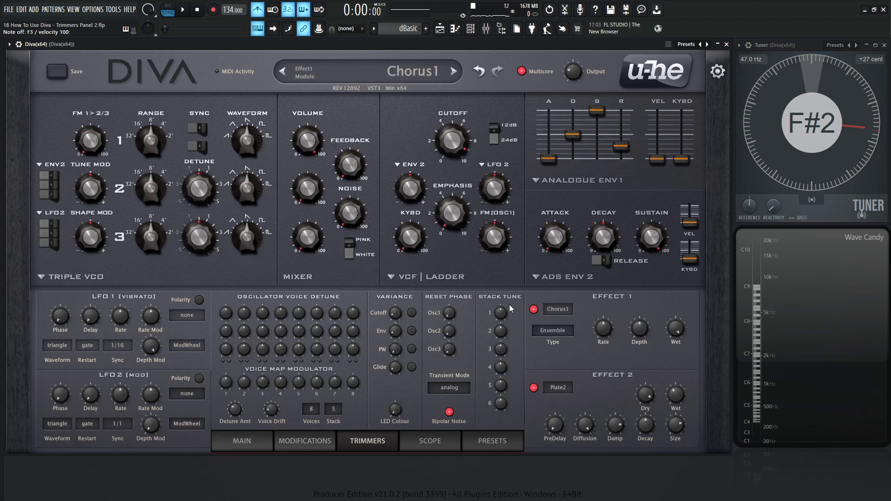
# - Reset the patch to init and turn one oscillator's volume down to 0
pyautogui.click(419, 69)
pyautogui.click(431, 77)
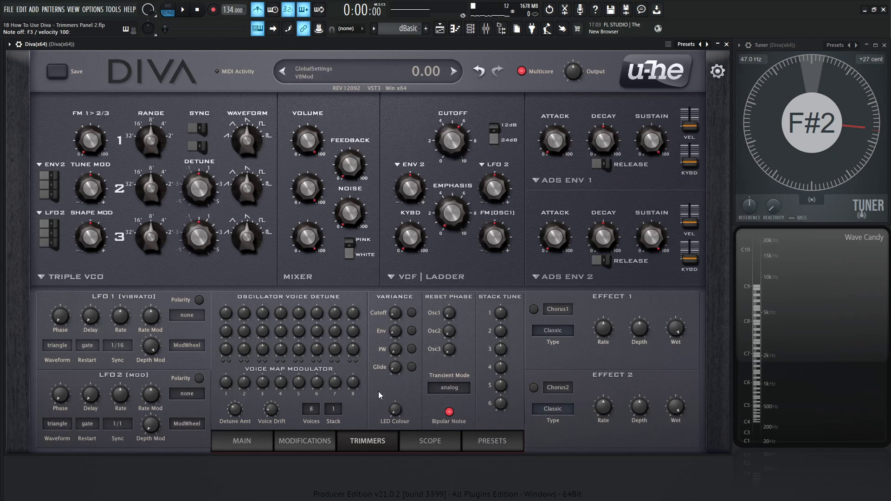
pyautogui.moveTo(311, 188); pyautogui.dragTo(311, 223)
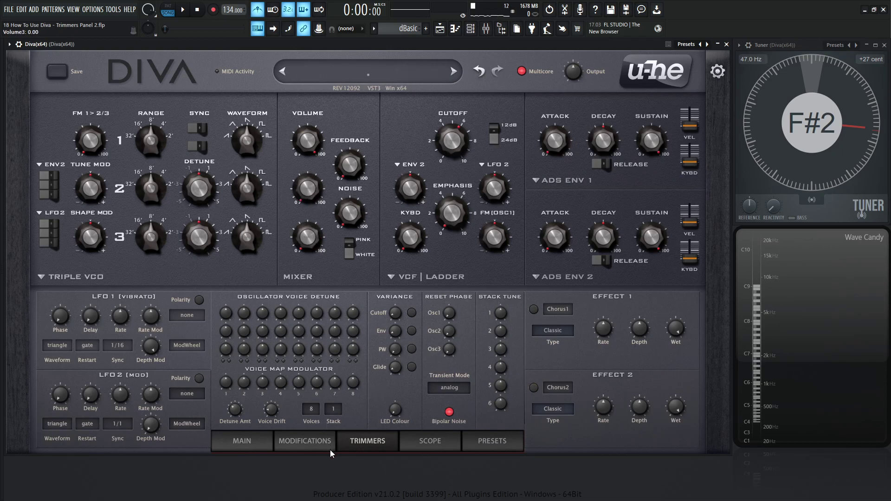
# - Raise the cutoff to about 133, set a 3-voice stack, and tune voice 2 upward
pyautogui.moveTo(466, 155); pyautogui.dragTo(455, 134)
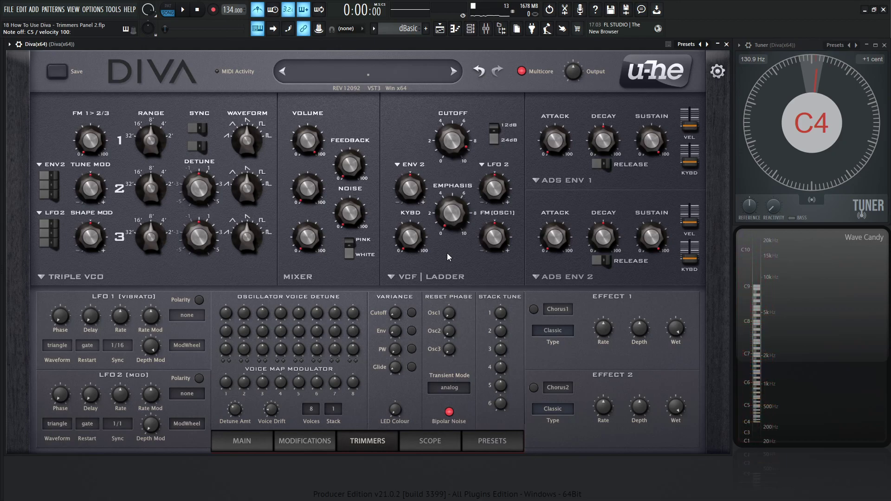
pyautogui.scroll(1, 333, 415)
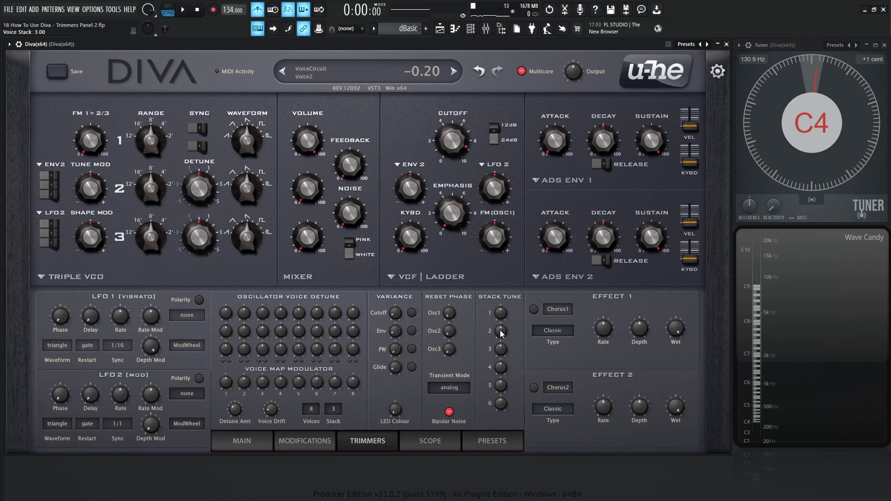
pyautogui.moveTo(501, 333); pyautogui.dragTo(501, 314)
# - Change the Effect 1 chorus type to Ensemble and lower its Wet mix to 68.5
pyautogui.click(567, 330)
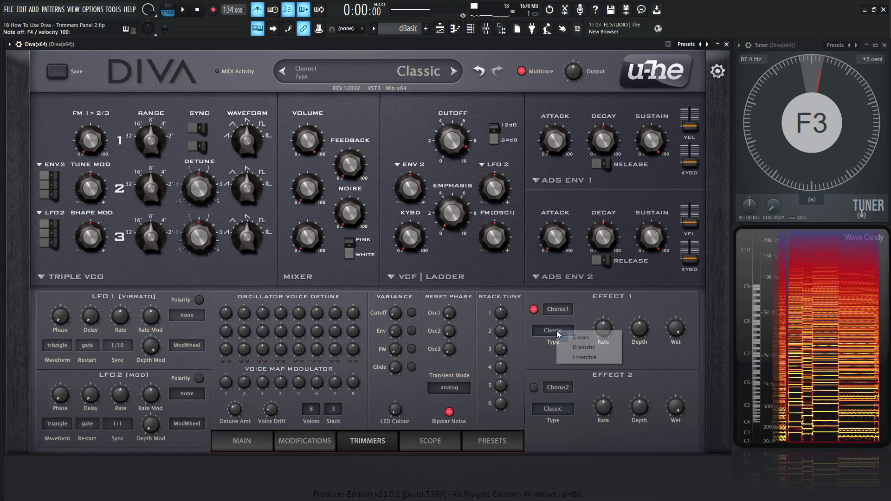
pyautogui.click(572, 356)
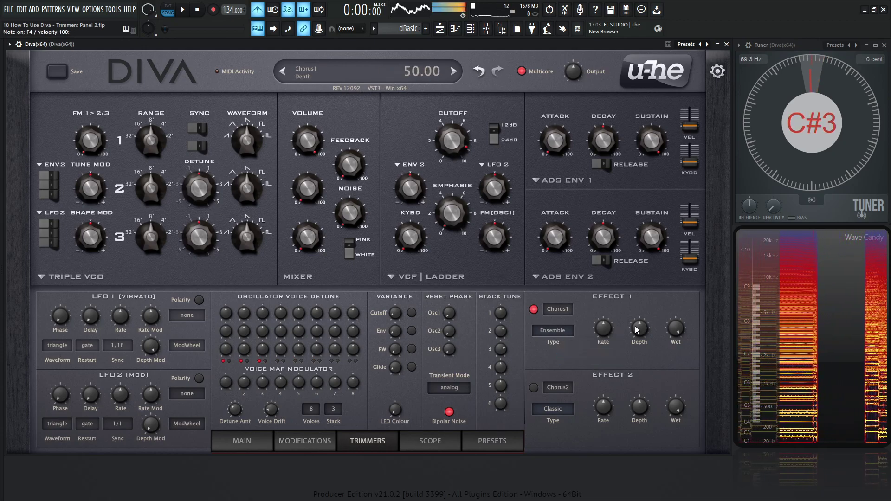
pyautogui.moveTo(676, 328); pyautogui.dragTo(670, 370)
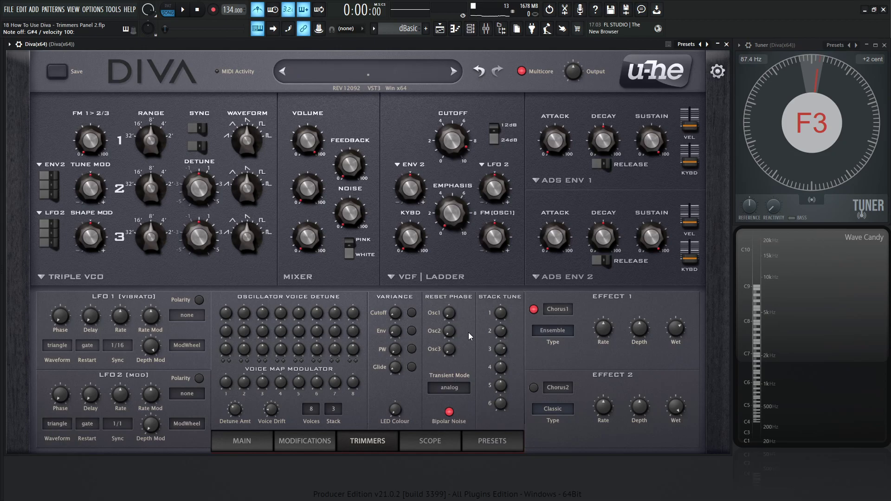
# - Load the init patch, set envelope 1 to Analogue, and switch the filter from Ladder to Bite
pyautogui.click(411, 80)
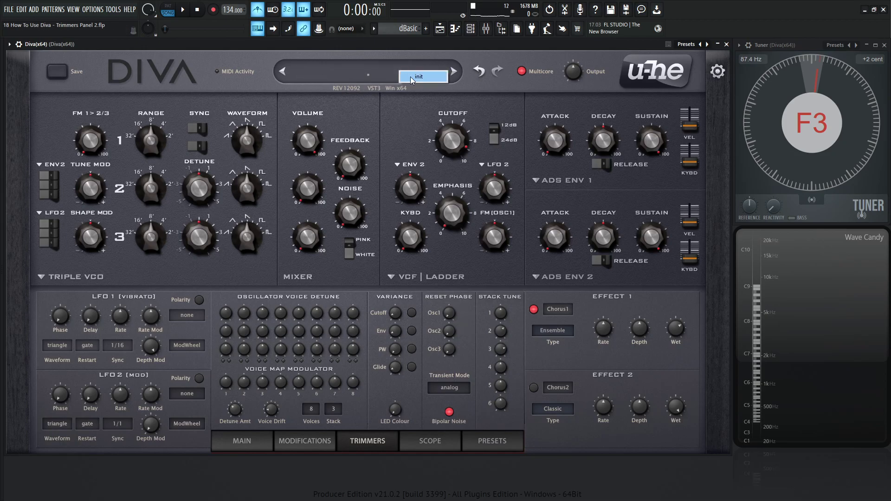
pyautogui.click(410, 78)
pyautogui.click(554, 181)
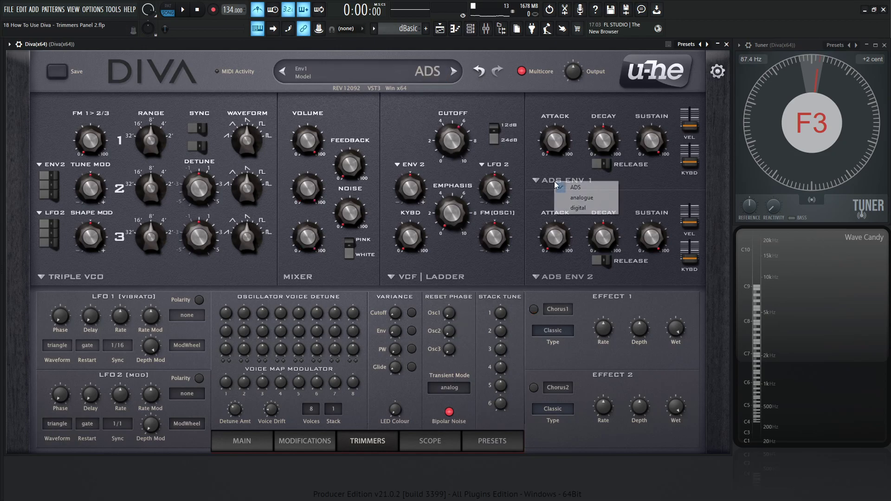
pyautogui.click(576, 197)
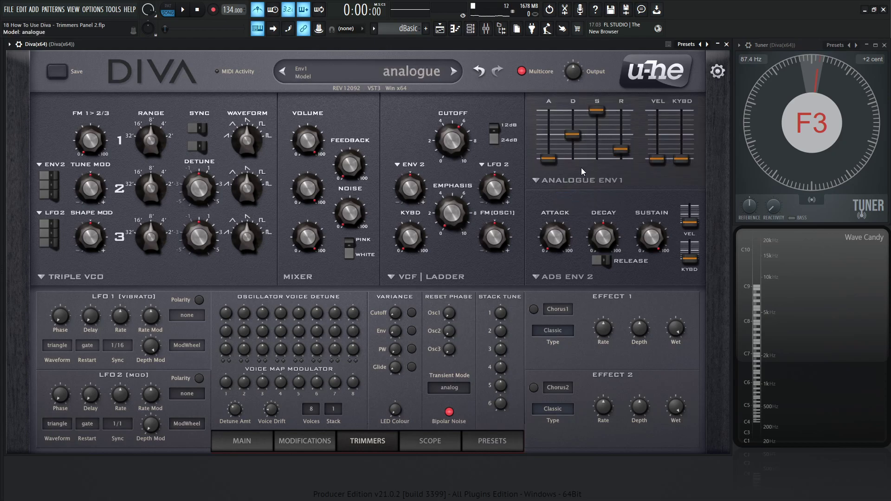
pyautogui.click(415, 277)
pyautogui.click(437, 313)
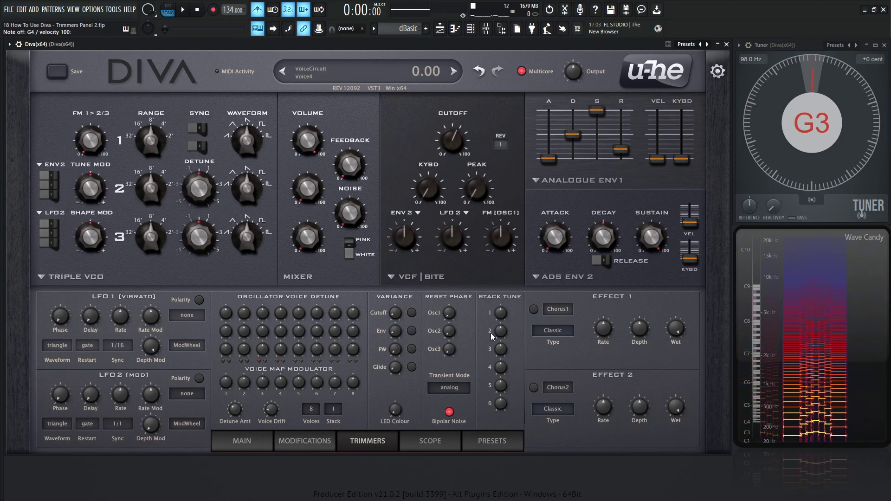
# - Set Transient Mode to osc reset and switch the arpeggiator on from the Main page
pyautogui.click(458, 388)
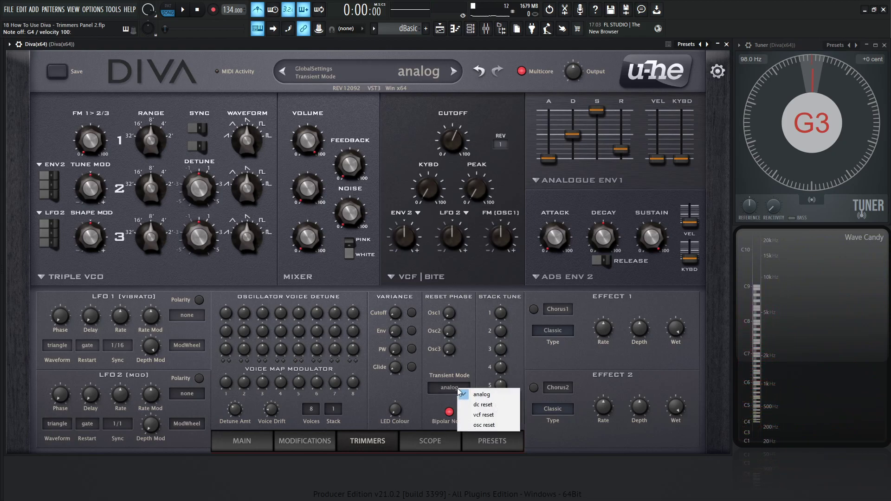
pyautogui.click(491, 425)
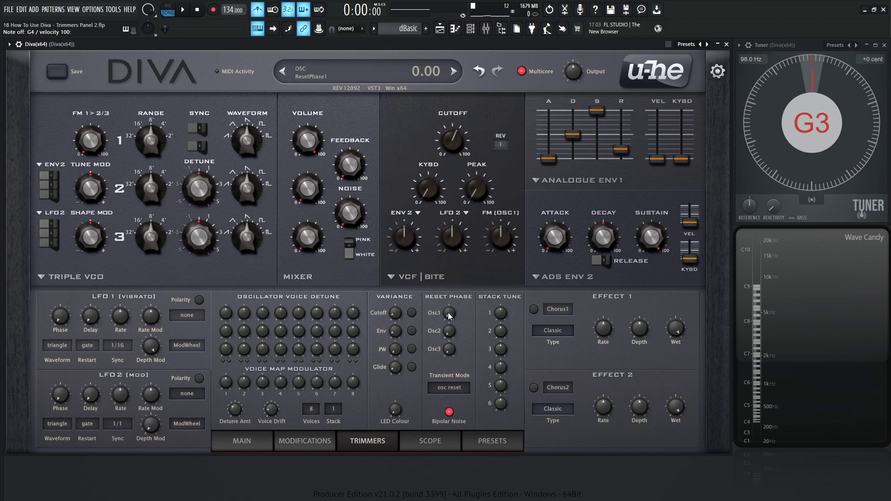
pyautogui.click(242, 440)
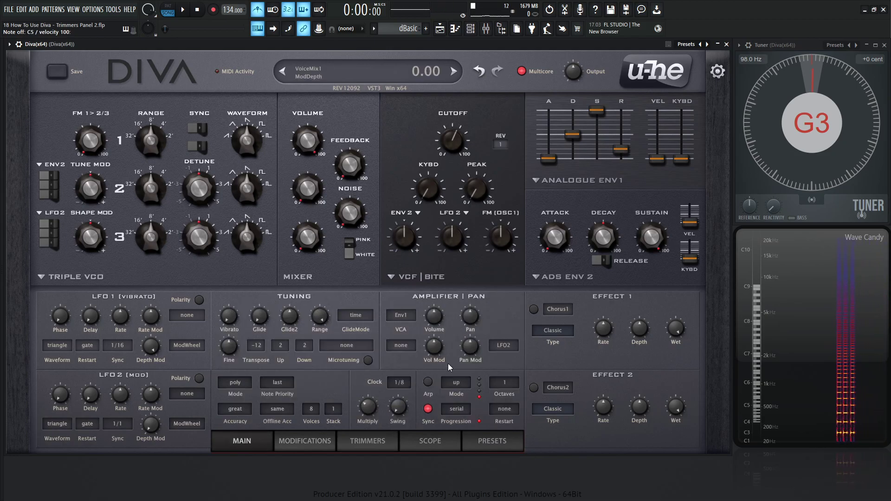
pyautogui.click(428, 382)
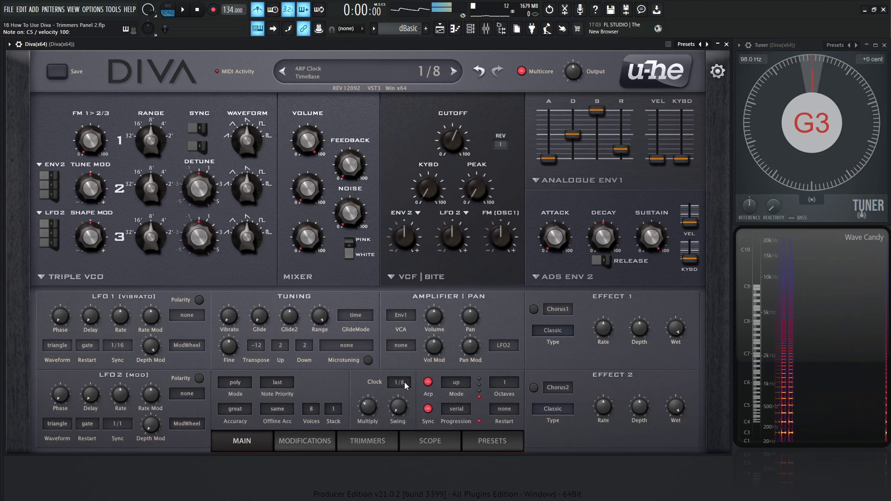
# - Set the arp clock to 1/4, Env1 sustain 0 and decay 35, and cutoff to about 113
pyautogui.scroll(1, 406, 384)
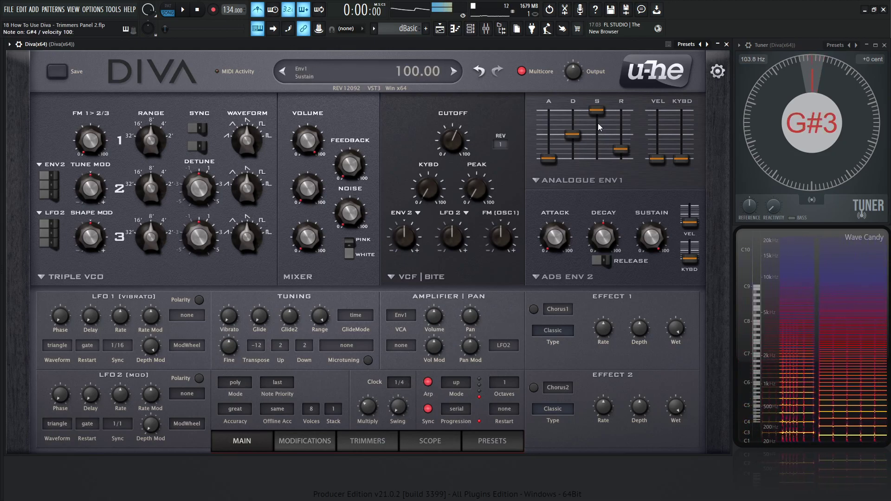
pyautogui.moveTo(597, 124); pyautogui.dragTo(573, 144)
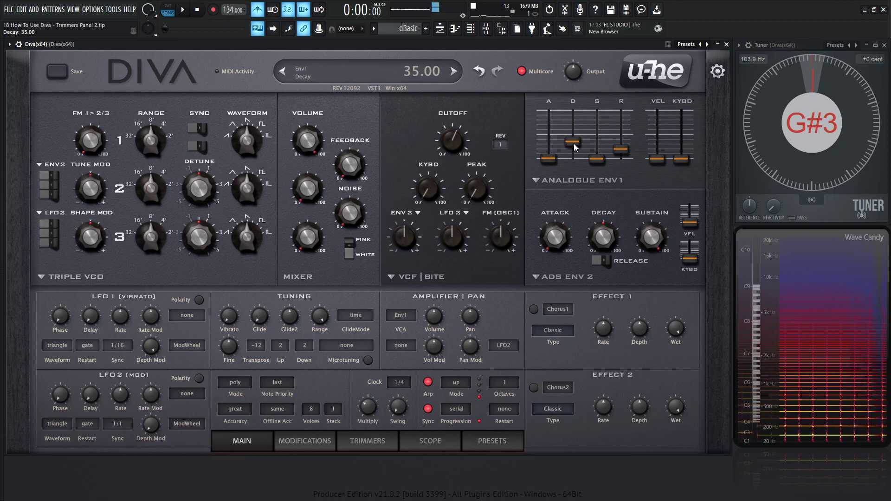
pyautogui.moveTo(452, 141); pyautogui.dragTo(459, 127)
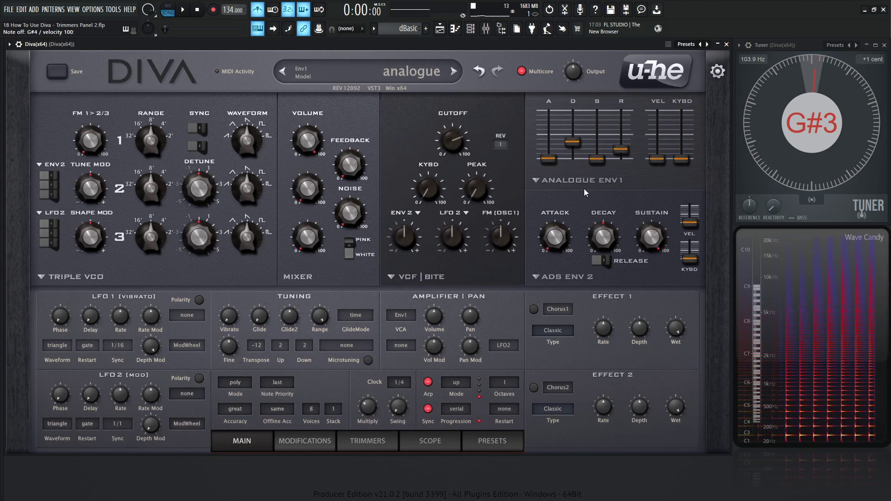
pyautogui.click(367, 440)
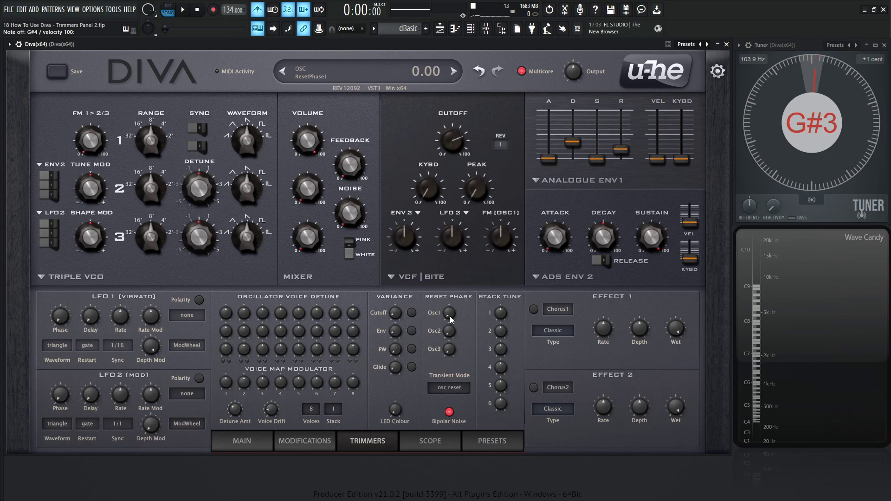
# - Turn up the Osc1 and Osc2 reset phase trimmers, bringing Osc2 to 63.5
pyautogui.moveTo(450, 319); pyautogui.dragTo(439, 299)
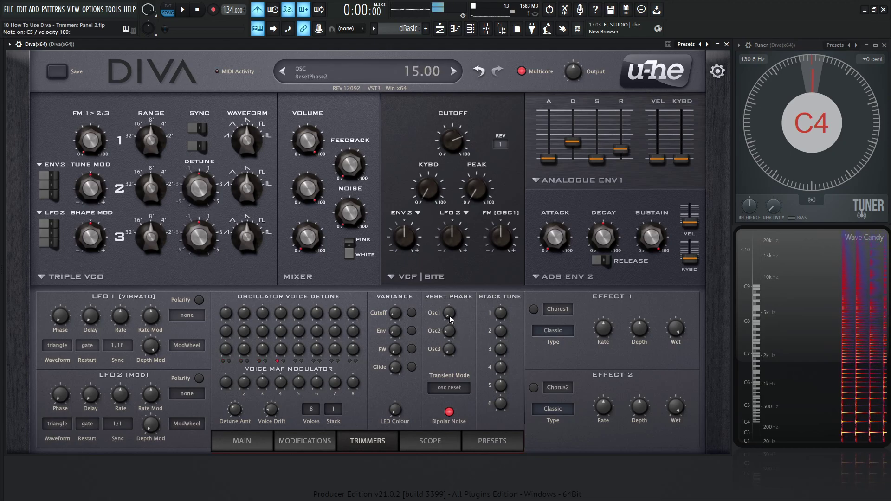
pyautogui.moveTo(449, 317); pyautogui.dragTo(449, 335)
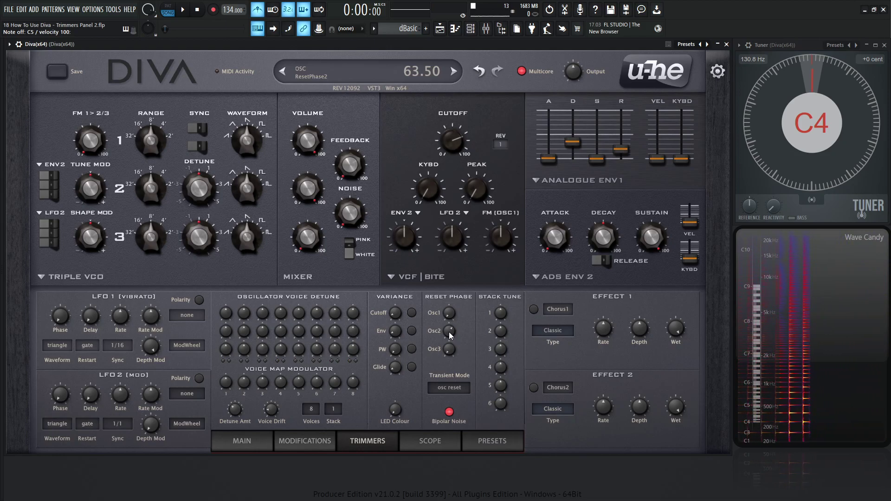
# - Return the Osc2 reset phase to zero and set Transient Mode to analog
pyautogui.moveTo(449, 335); pyautogui.dragTo(444, 458)
pyautogui.click(459, 392)
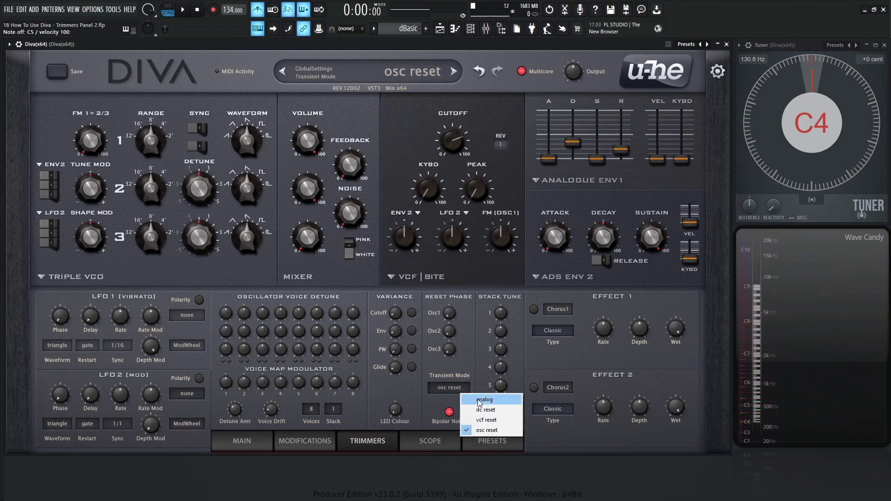
pyautogui.click(477, 399)
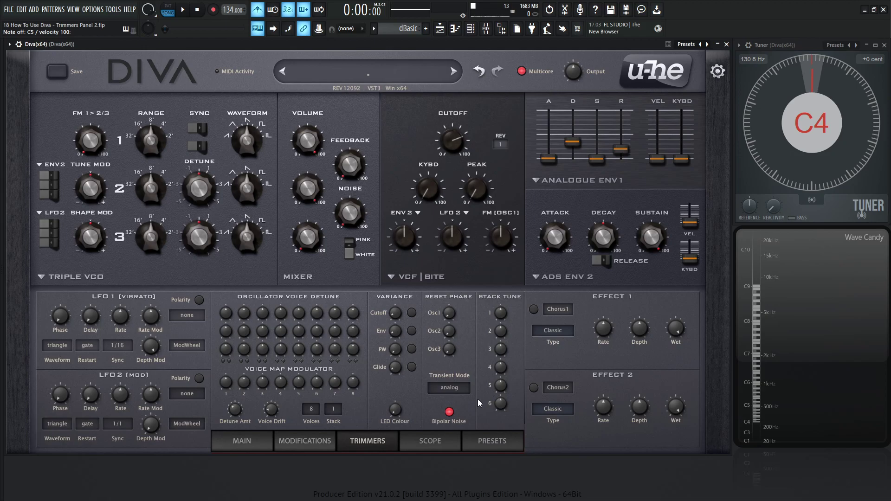
# - Choose osc reset as Transient Mode and raise the Osc2 reset phase to about 65
pyautogui.click(448, 388)
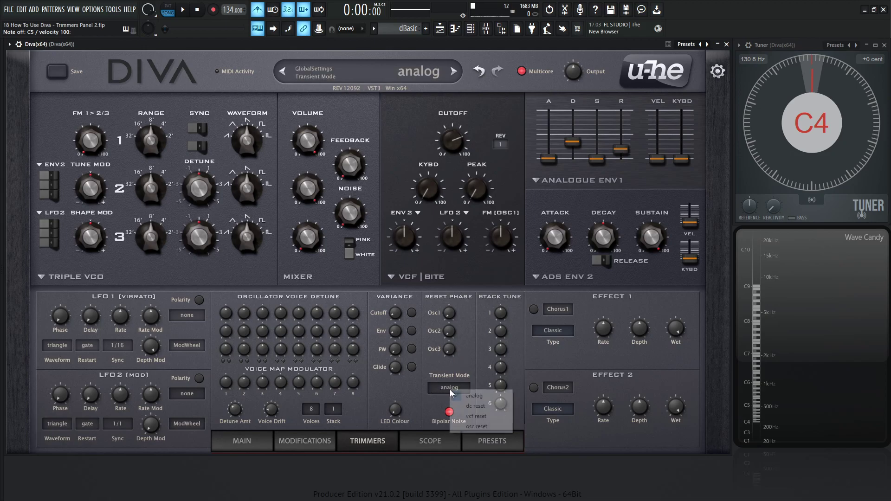
pyautogui.click(474, 427)
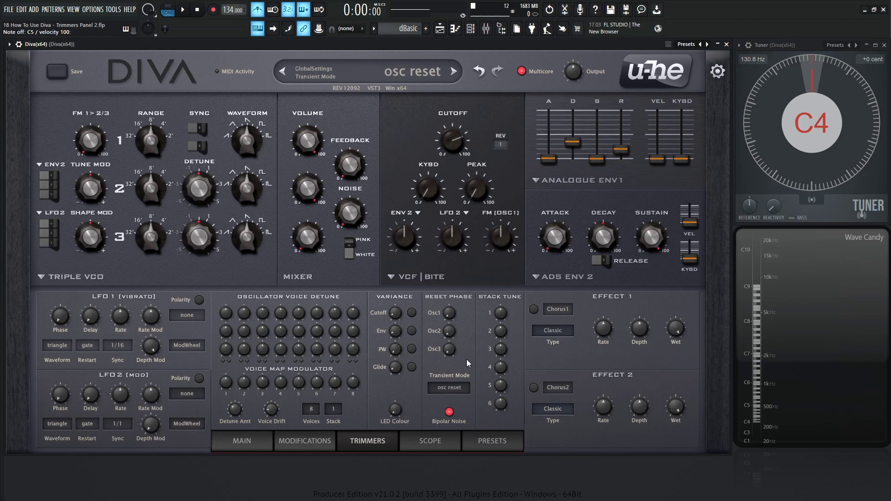
pyautogui.moveTo(451, 317); pyautogui.dragTo(457, 274)
pyautogui.moveTo(454, 337); pyautogui.dragTo(453, 327)
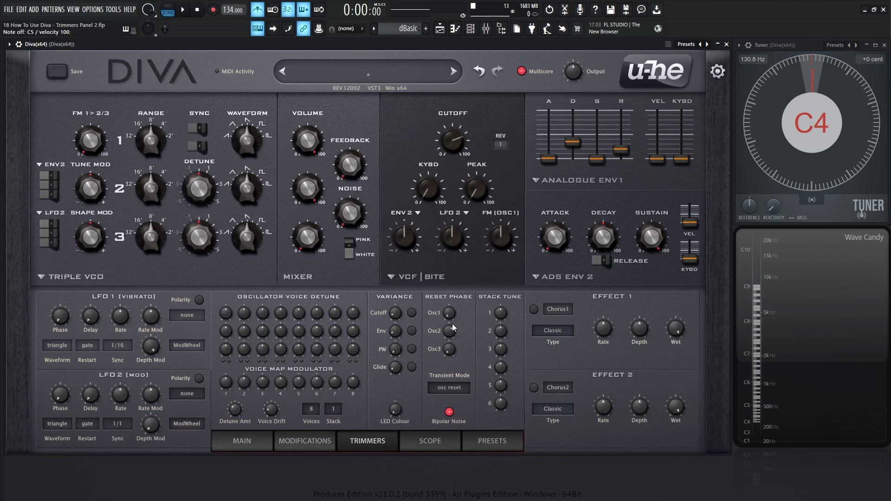
# - Lower Env1 decay to about 24 while sweeping the Osc2 reset phase, ending near 3
pyautogui.moveTo(452, 332); pyautogui.dragTo(453, 357)
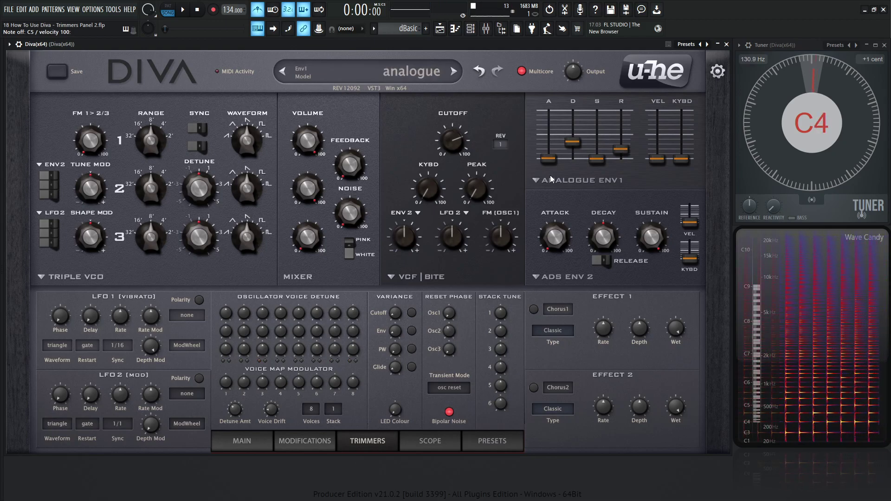
pyautogui.moveTo(578, 147); pyautogui.dragTo(578, 153)
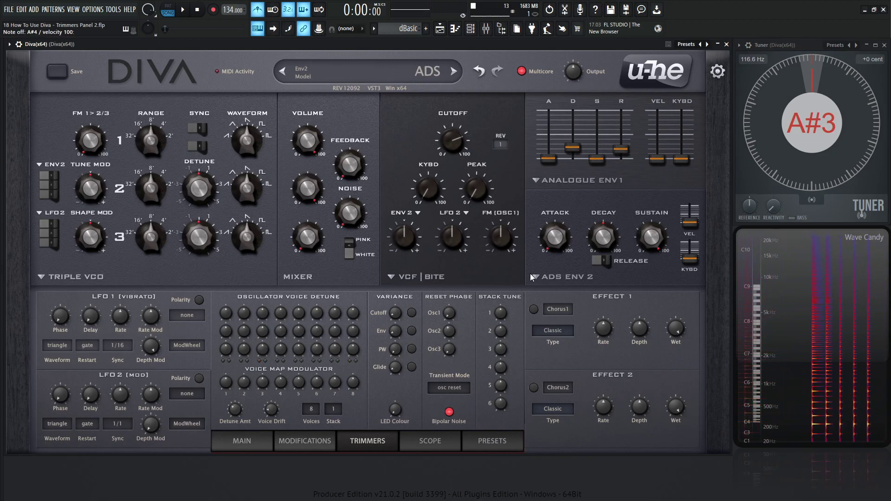
pyautogui.moveTo(450, 335); pyautogui.dragTo(461, 291)
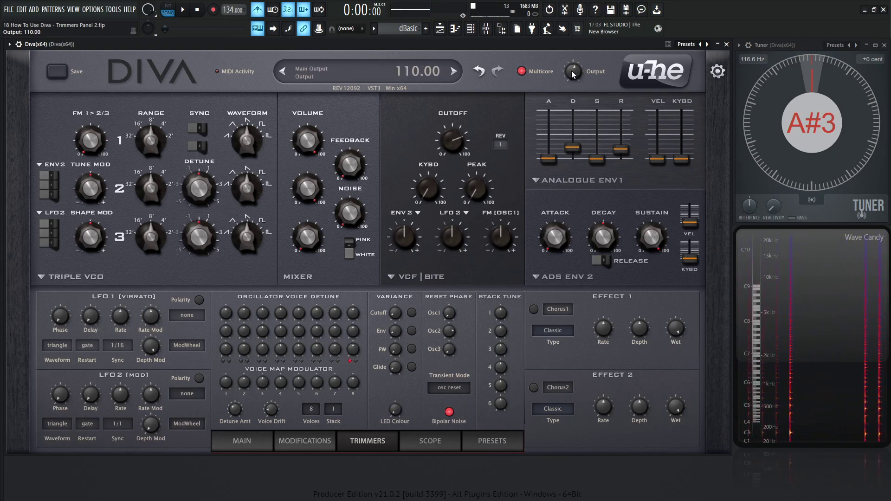
pyautogui.moveTo(451, 336); pyautogui.dragTo(451, 349)
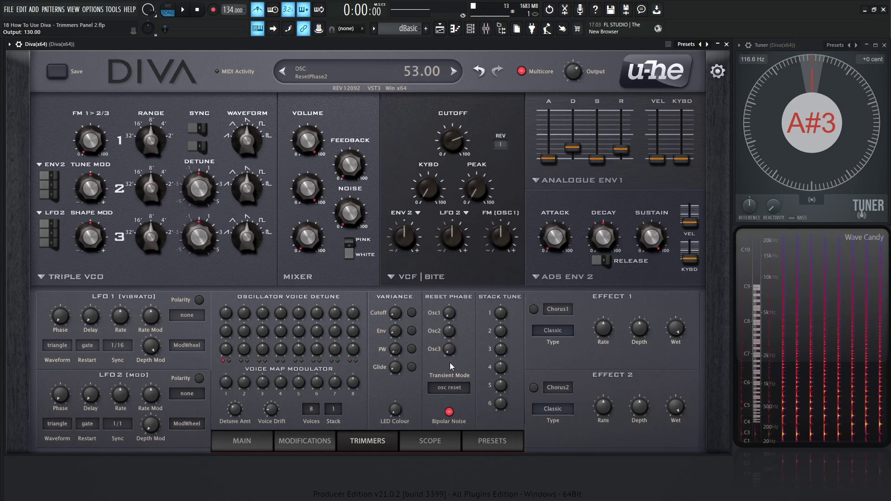
pyautogui.moveTo(452, 336); pyautogui.dragTo(451, 369)
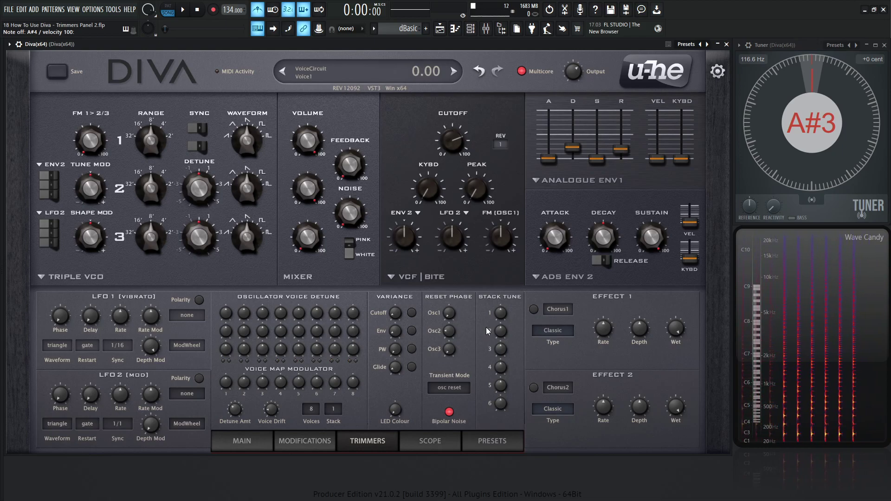
pyautogui.moveTo(452, 333)
pyautogui.mouseDown()
pyautogui.moveTo(449, 357)
pyautogui.moveTo(450, 312)
pyautogui.moveTo(447, 343)
pyautogui.mouseUp()
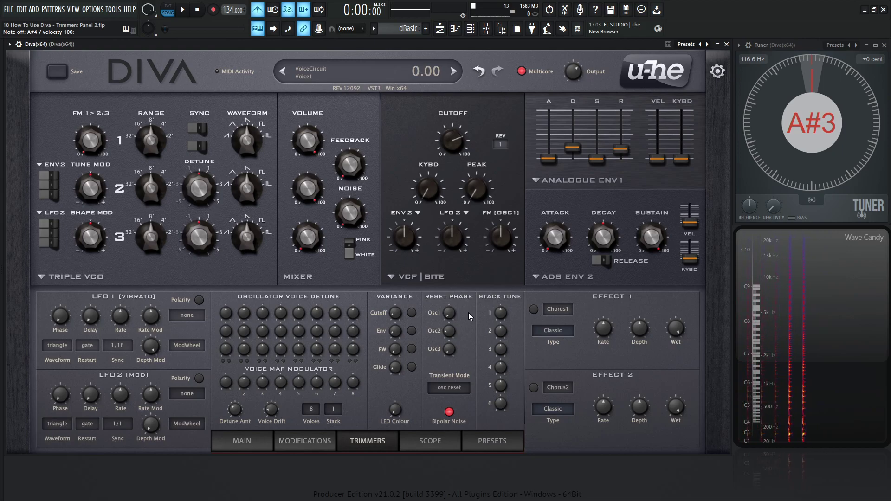
# - Switch Transient Mode to vcf reset and raise the filter resonance to 80.50
pyautogui.click(449, 389)
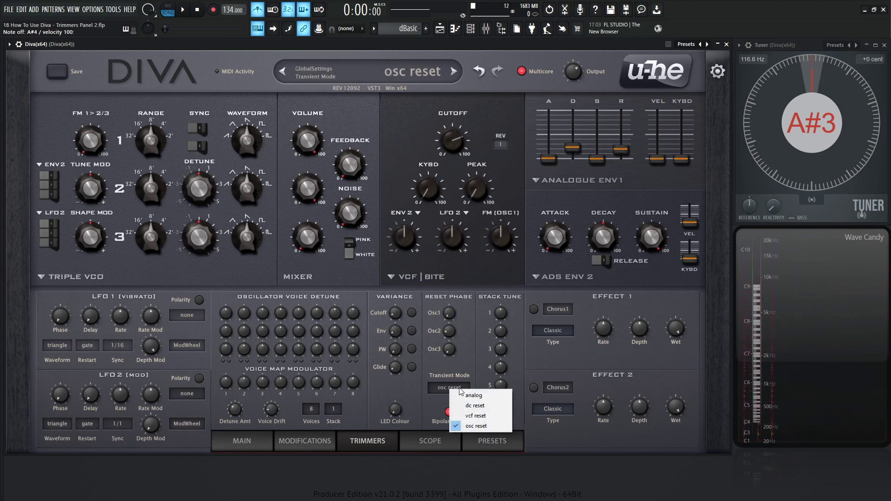
pyautogui.click(486, 417)
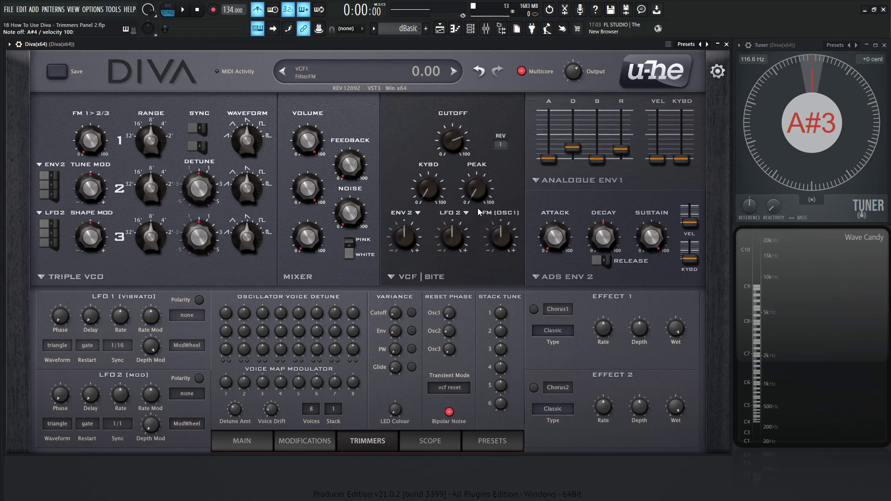
pyautogui.moveTo(481, 192); pyautogui.dragTo(475, 179)
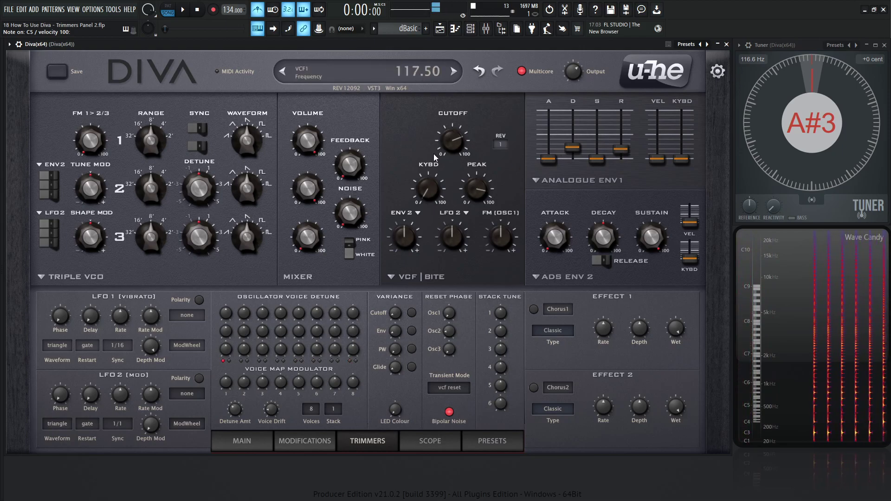
# - Scroll the cutoff to 120 and toggle Transient Mode between vcf reset and osc reset, ending on osc reset
pyautogui.scroll(5, 455, 141)
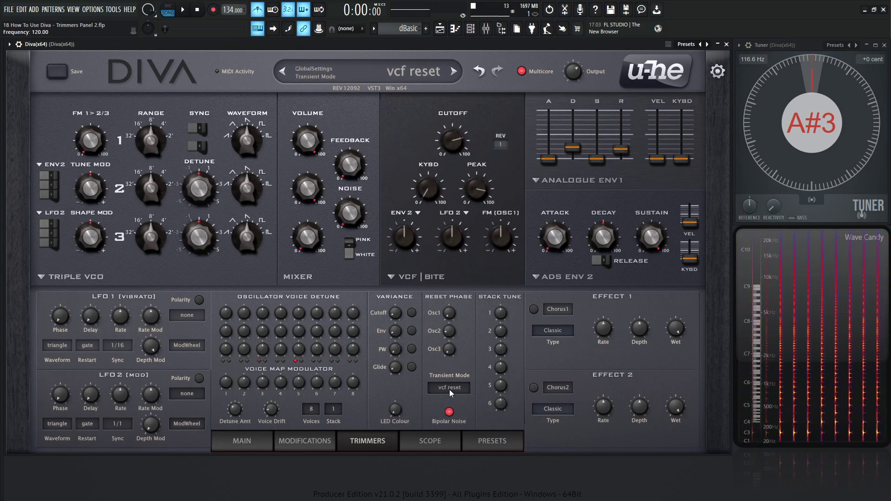
pyautogui.scroll(-1, 450, 393)
pyautogui.scroll(1, 451, 393)
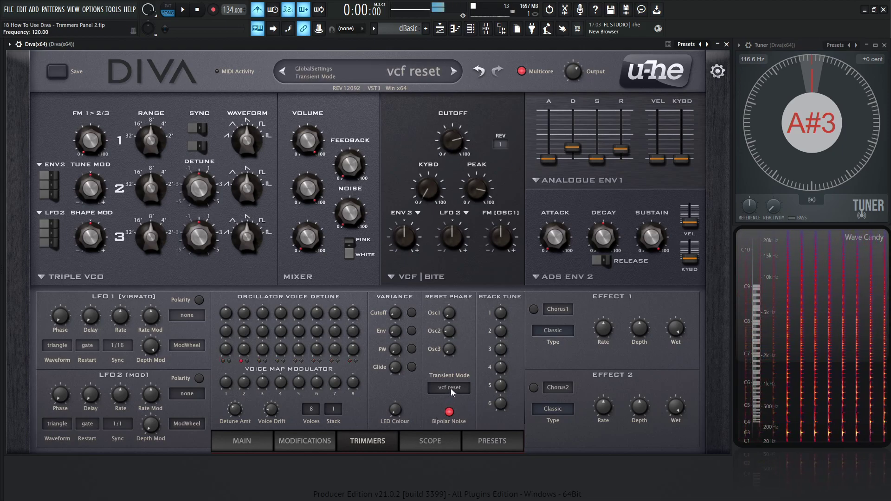
pyautogui.scroll(-1, 451, 392)
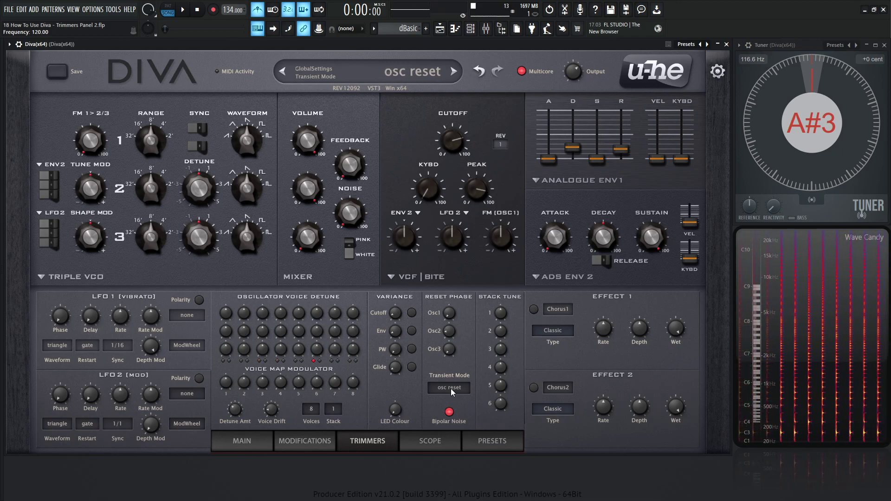
pyautogui.scroll(1, 452, 393)
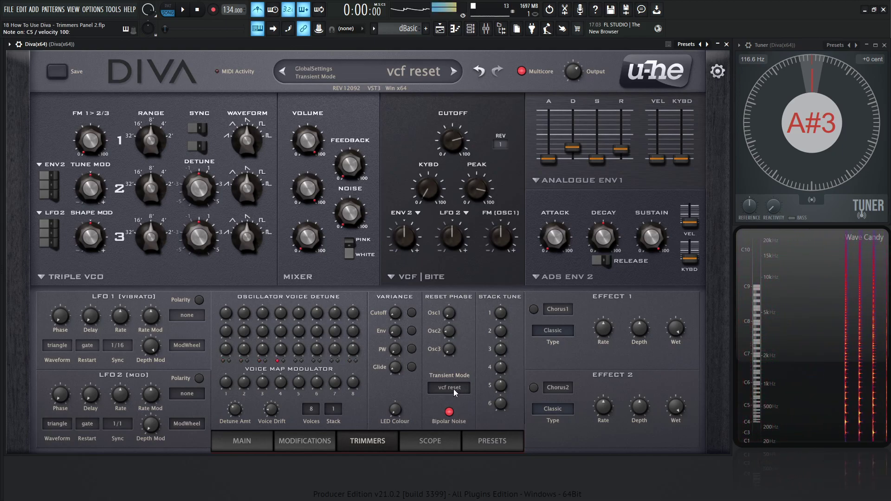
pyautogui.scroll(-1, 453, 389)
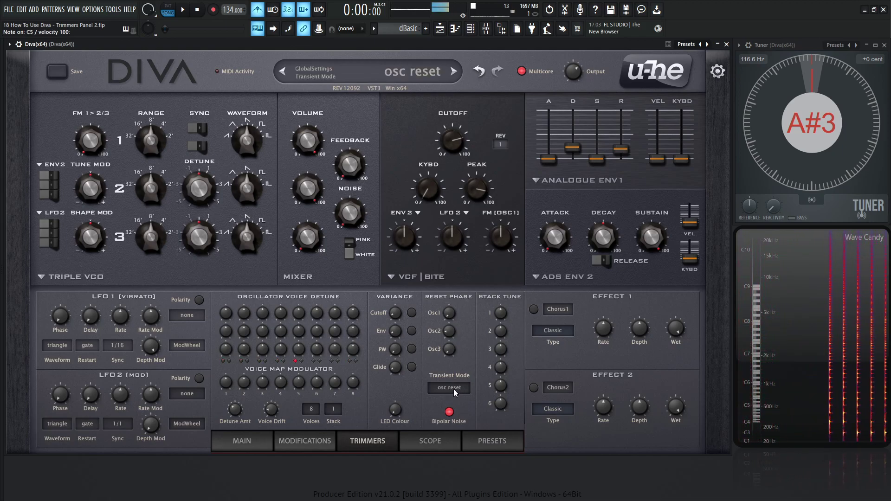
# - Reduce the voice count from 8 to 2, then compare vcf reset and osc reset, keeping osc reset
pyautogui.click(318, 406)
pyautogui.click(334, 416)
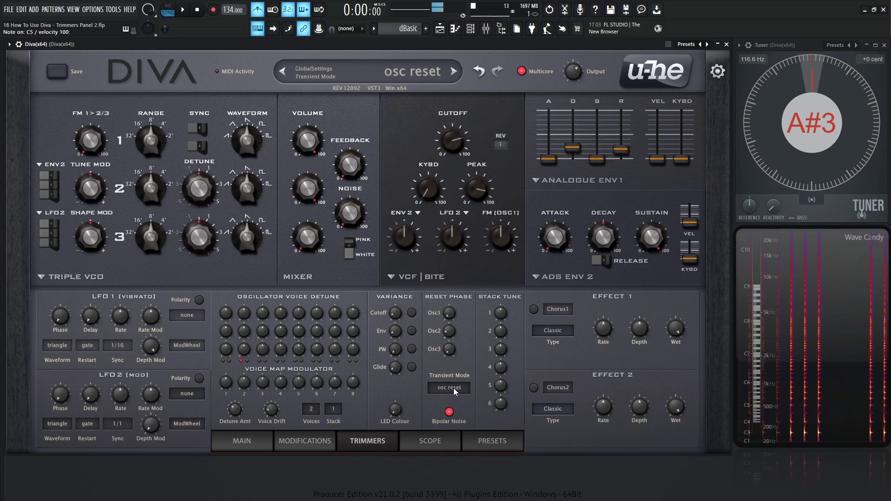
pyautogui.moveTo(272, 414)
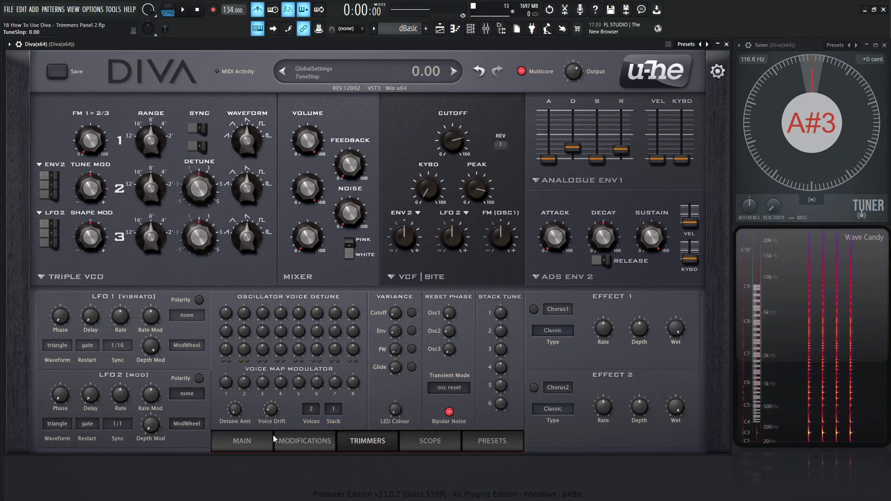
pyautogui.moveTo(449, 389)
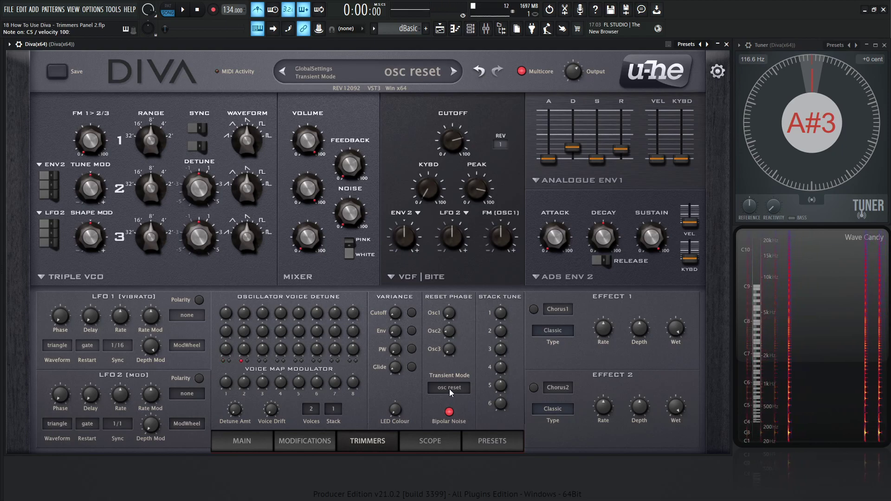
pyautogui.scroll(-1, 449, 389)
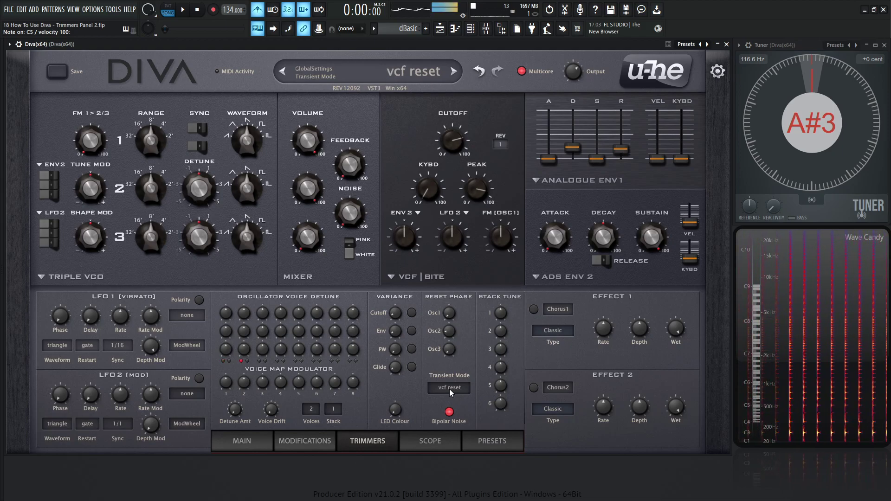
pyautogui.scroll(1, 449, 389)
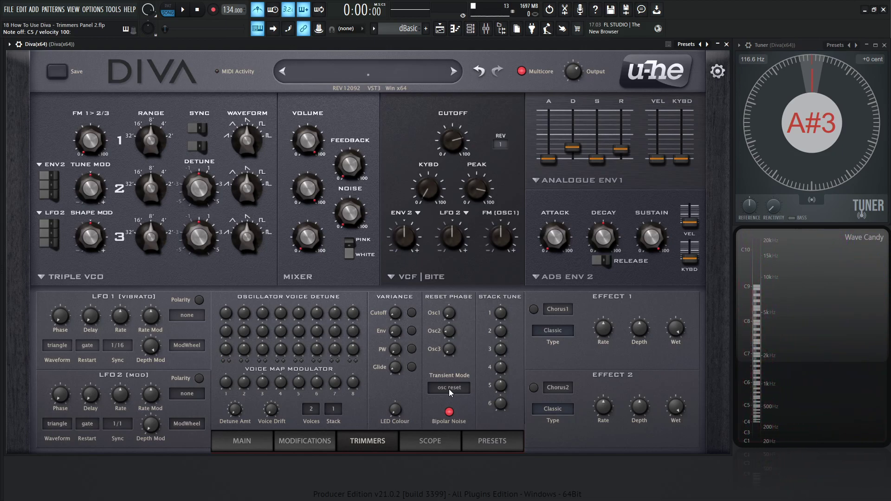
# - Open and close the Transient Mode list, then scroll it from osc reset to vcf reset
pyautogui.moveTo(432, 334)
pyautogui.moveTo(454, 348)
pyautogui.click(445, 385)
pyautogui.click(437, 395)
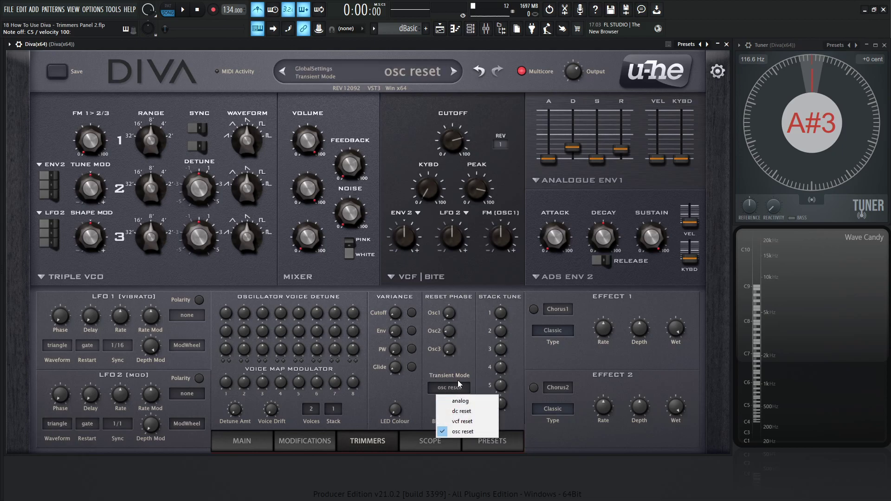
pyautogui.click(458, 383)
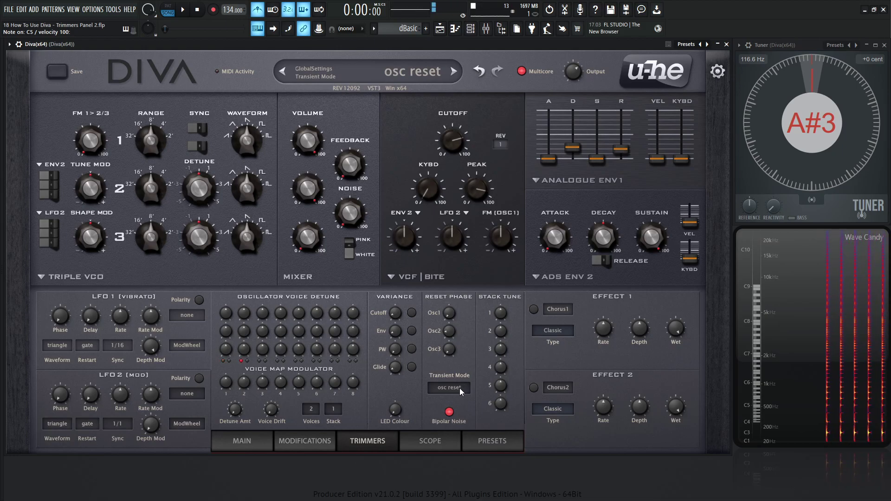
pyautogui.scroll(-1, 461, 391)
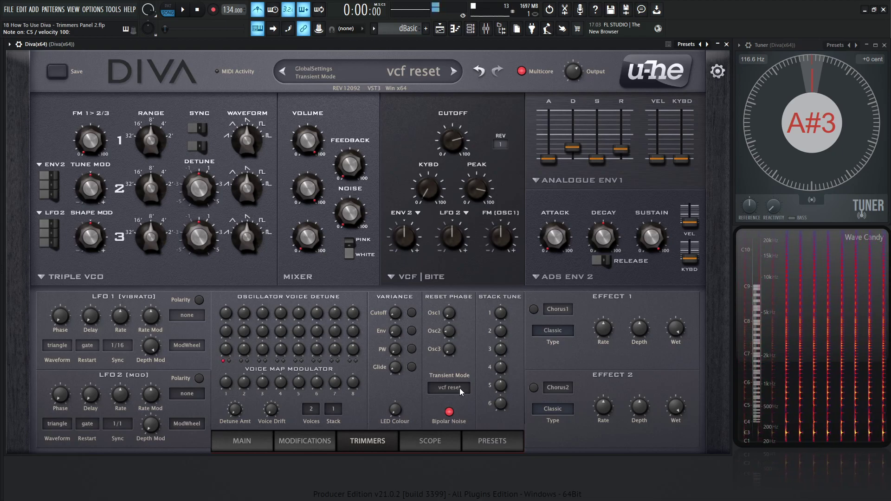
pyautogui.scroll(1, 460, 388)
pyautogui.scroll(-1, 460, 388)
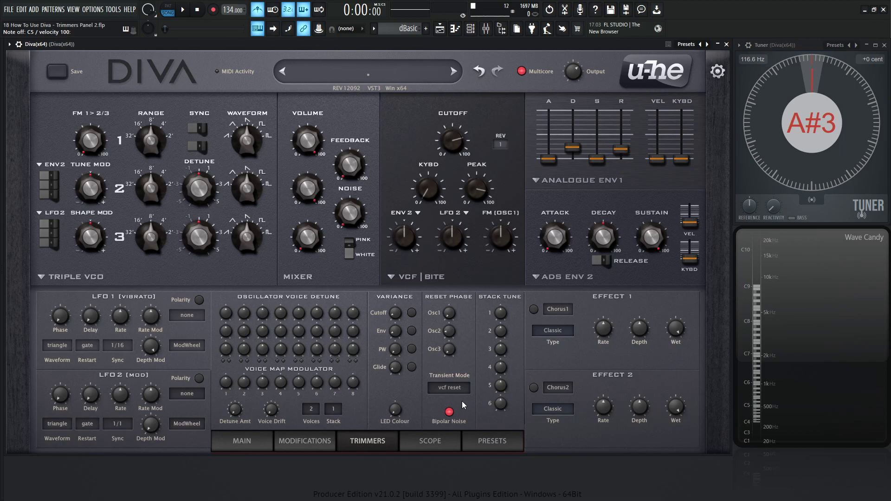
pyautogui.moveTo(456, 332)
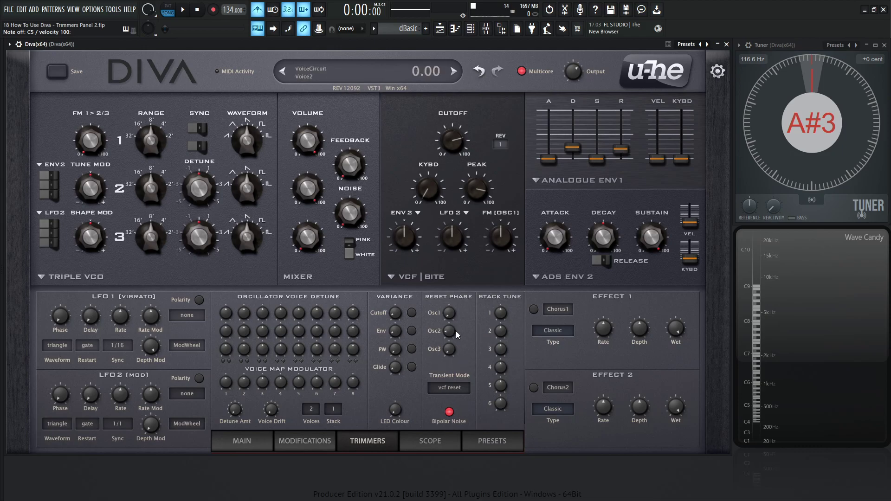